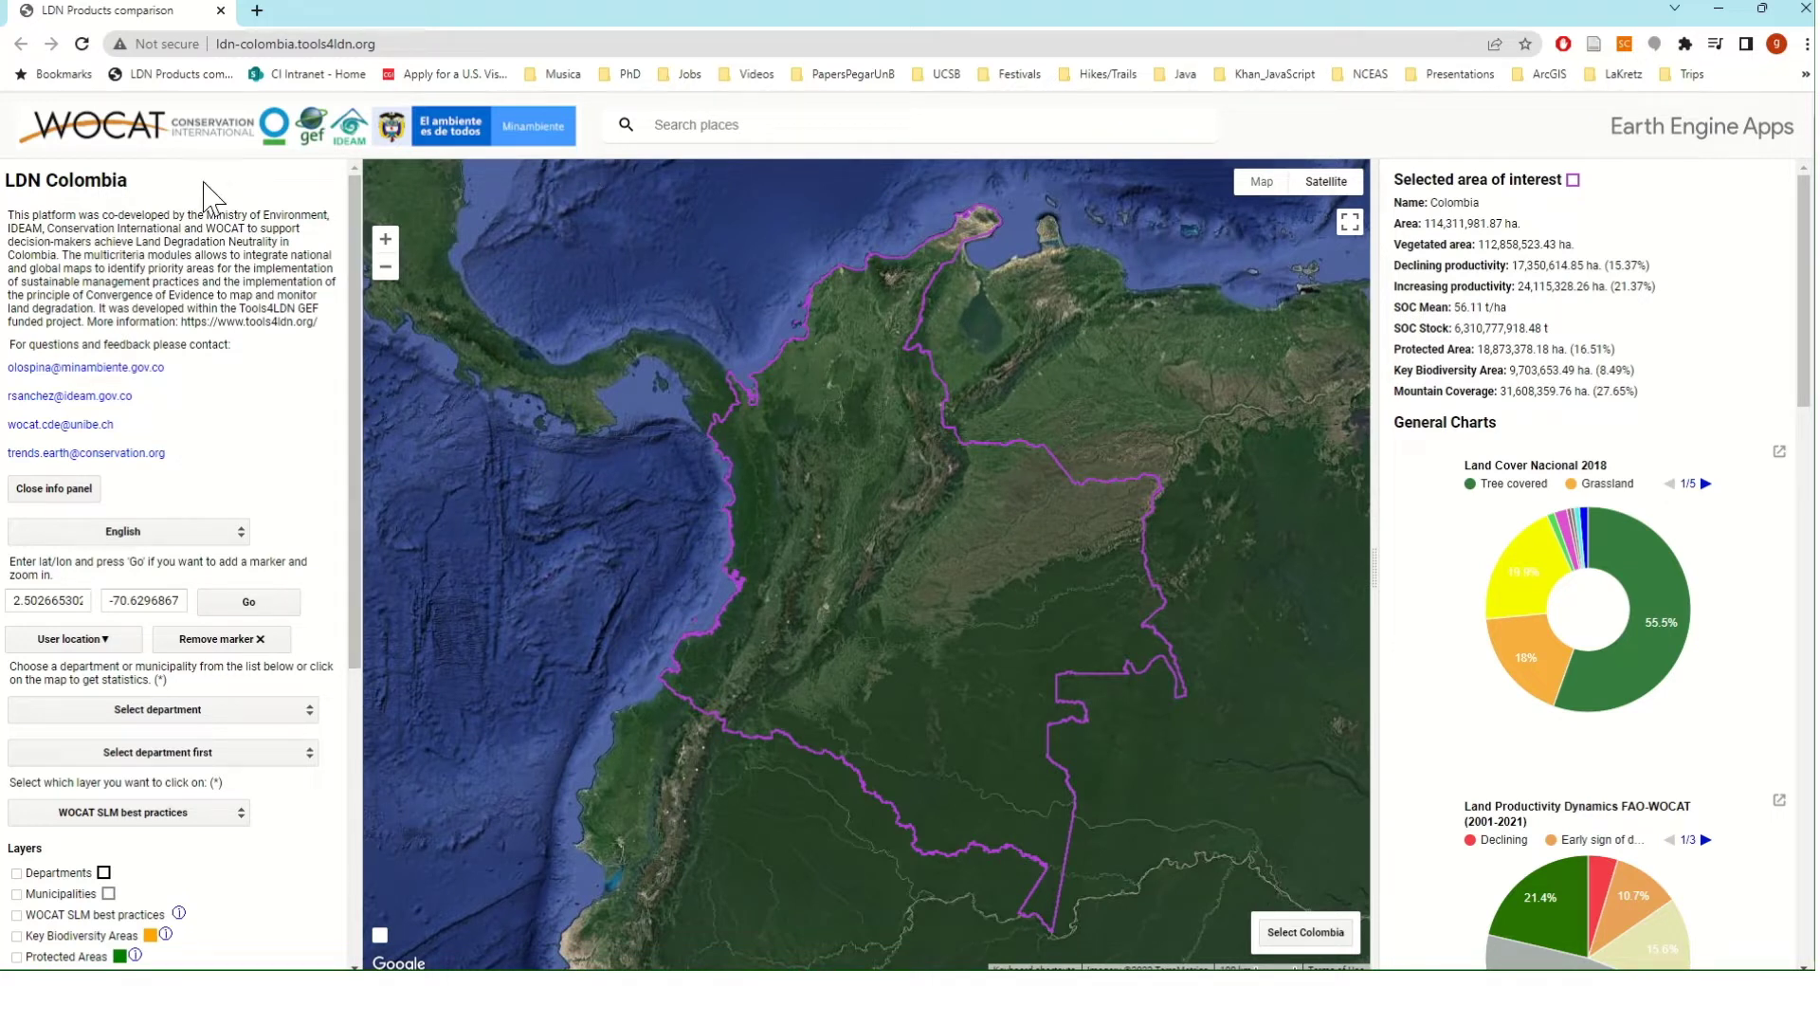
# - Keep the app's interface language set to English
pyautogui.moveTo(357, 191)
pyautogui.mouseDown()
pyautogui.moveTo(376, 395)
pyautogui.moveTo(384, 209)
pyautogui.mouseUp()
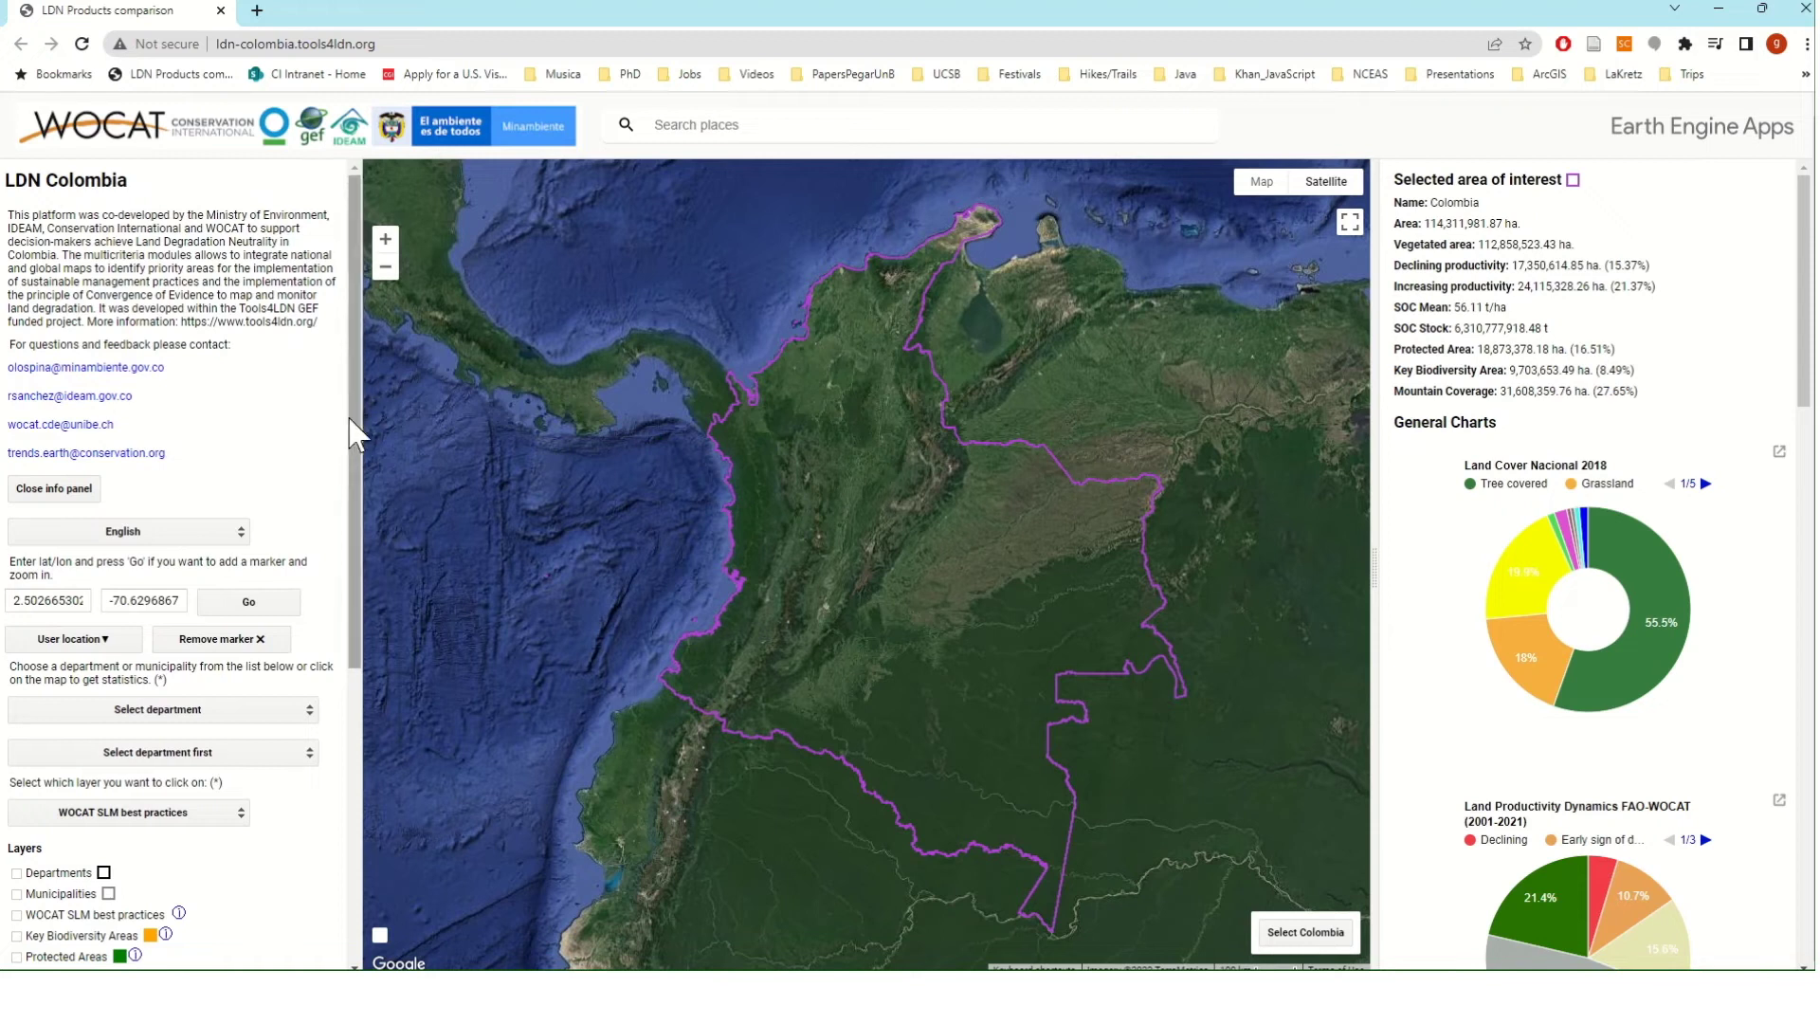
pyautogui.click(197, 536)
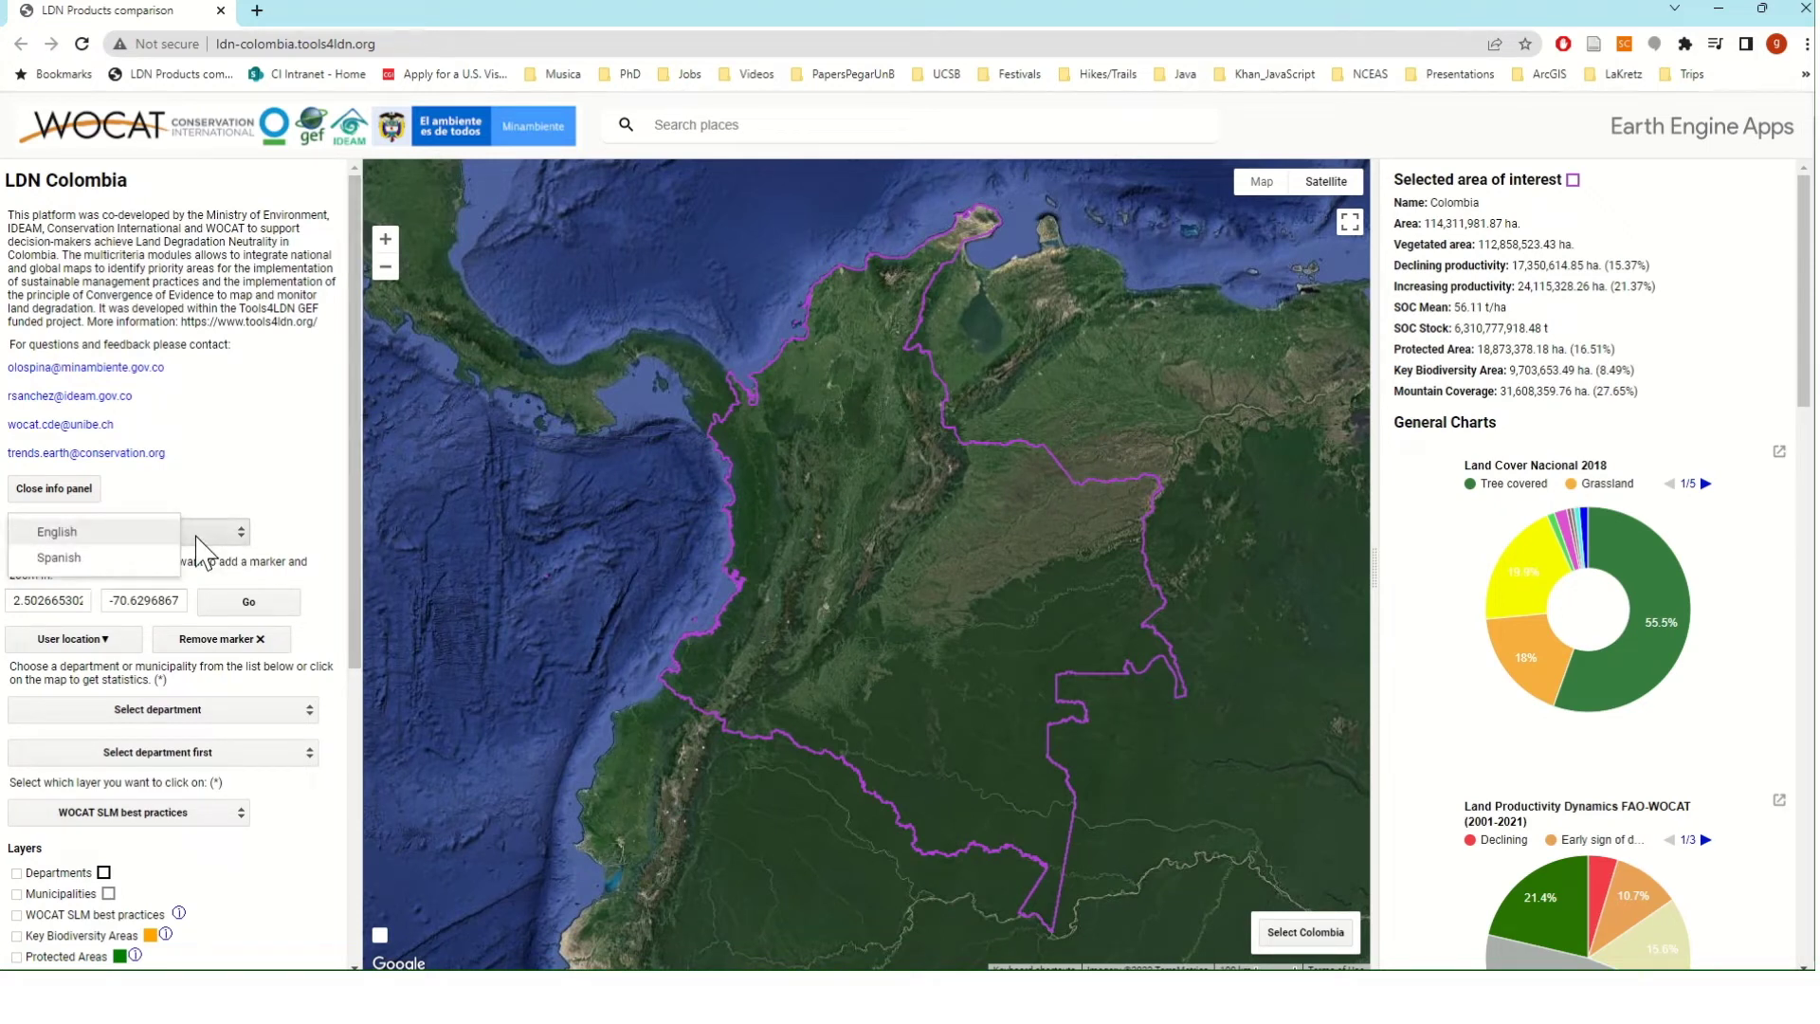
pyautogui.click(363, 497)
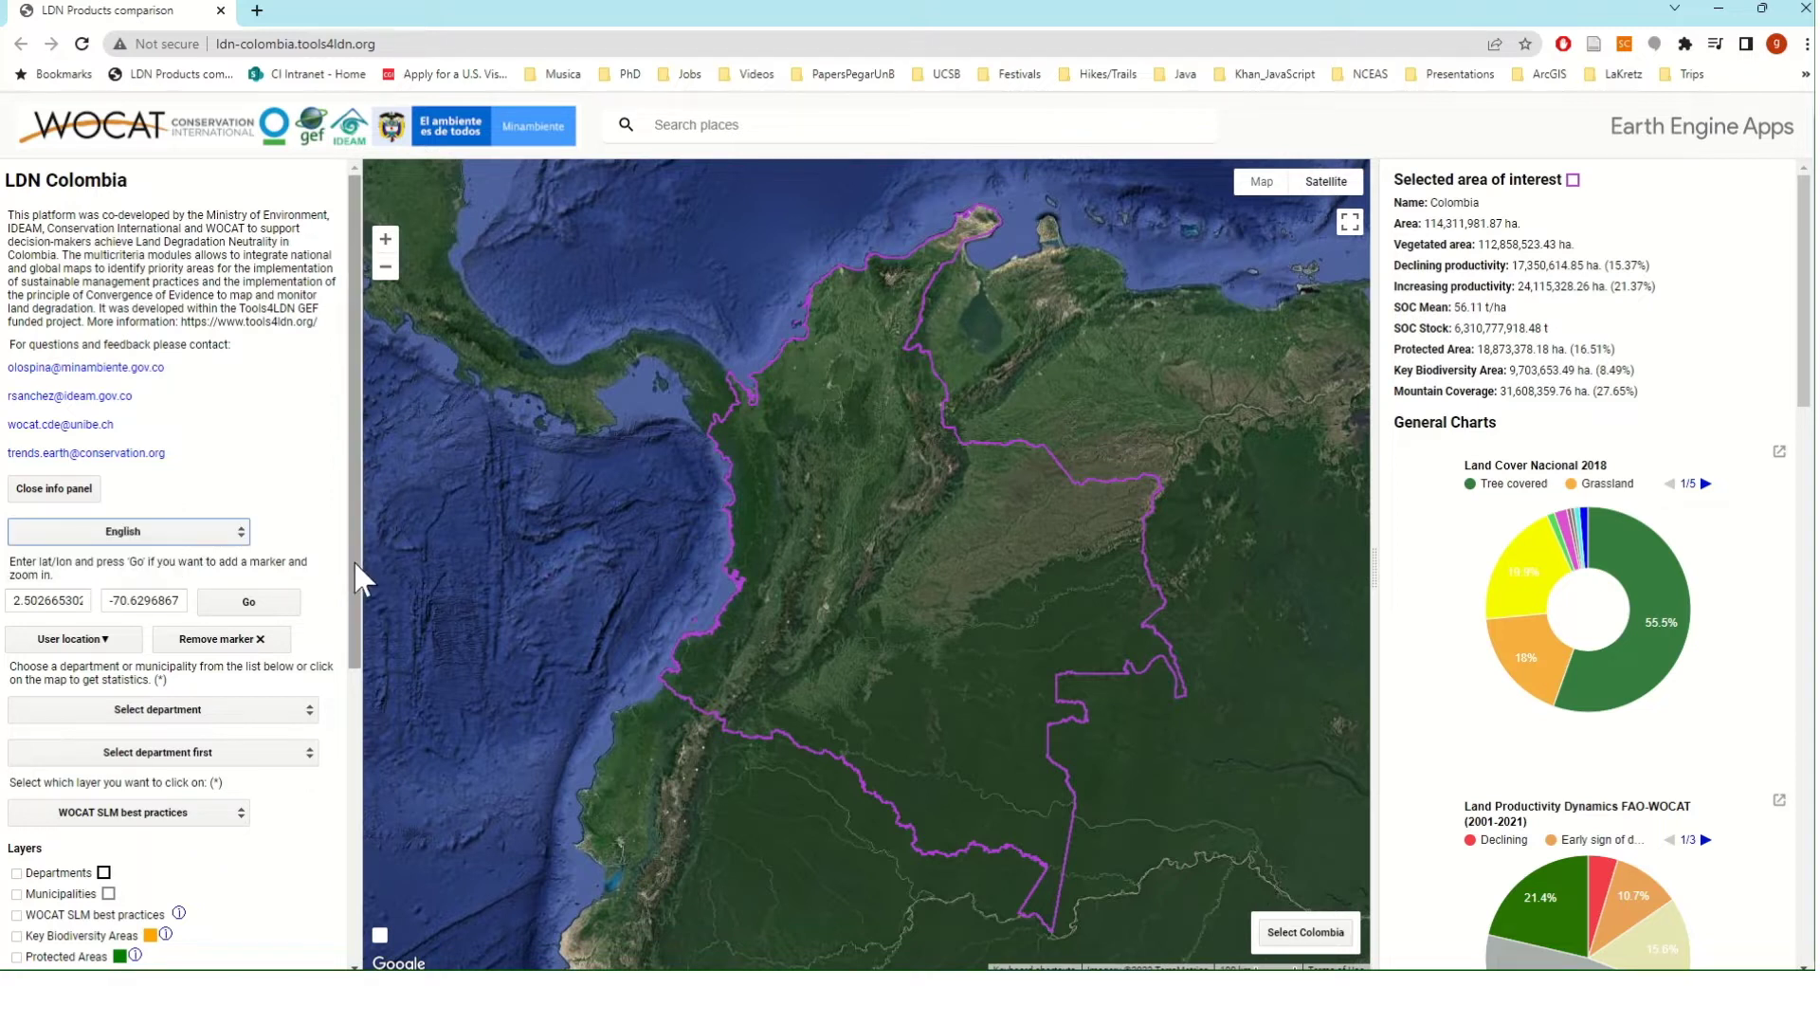
pyautogui.scroll(-2, 359, 577)
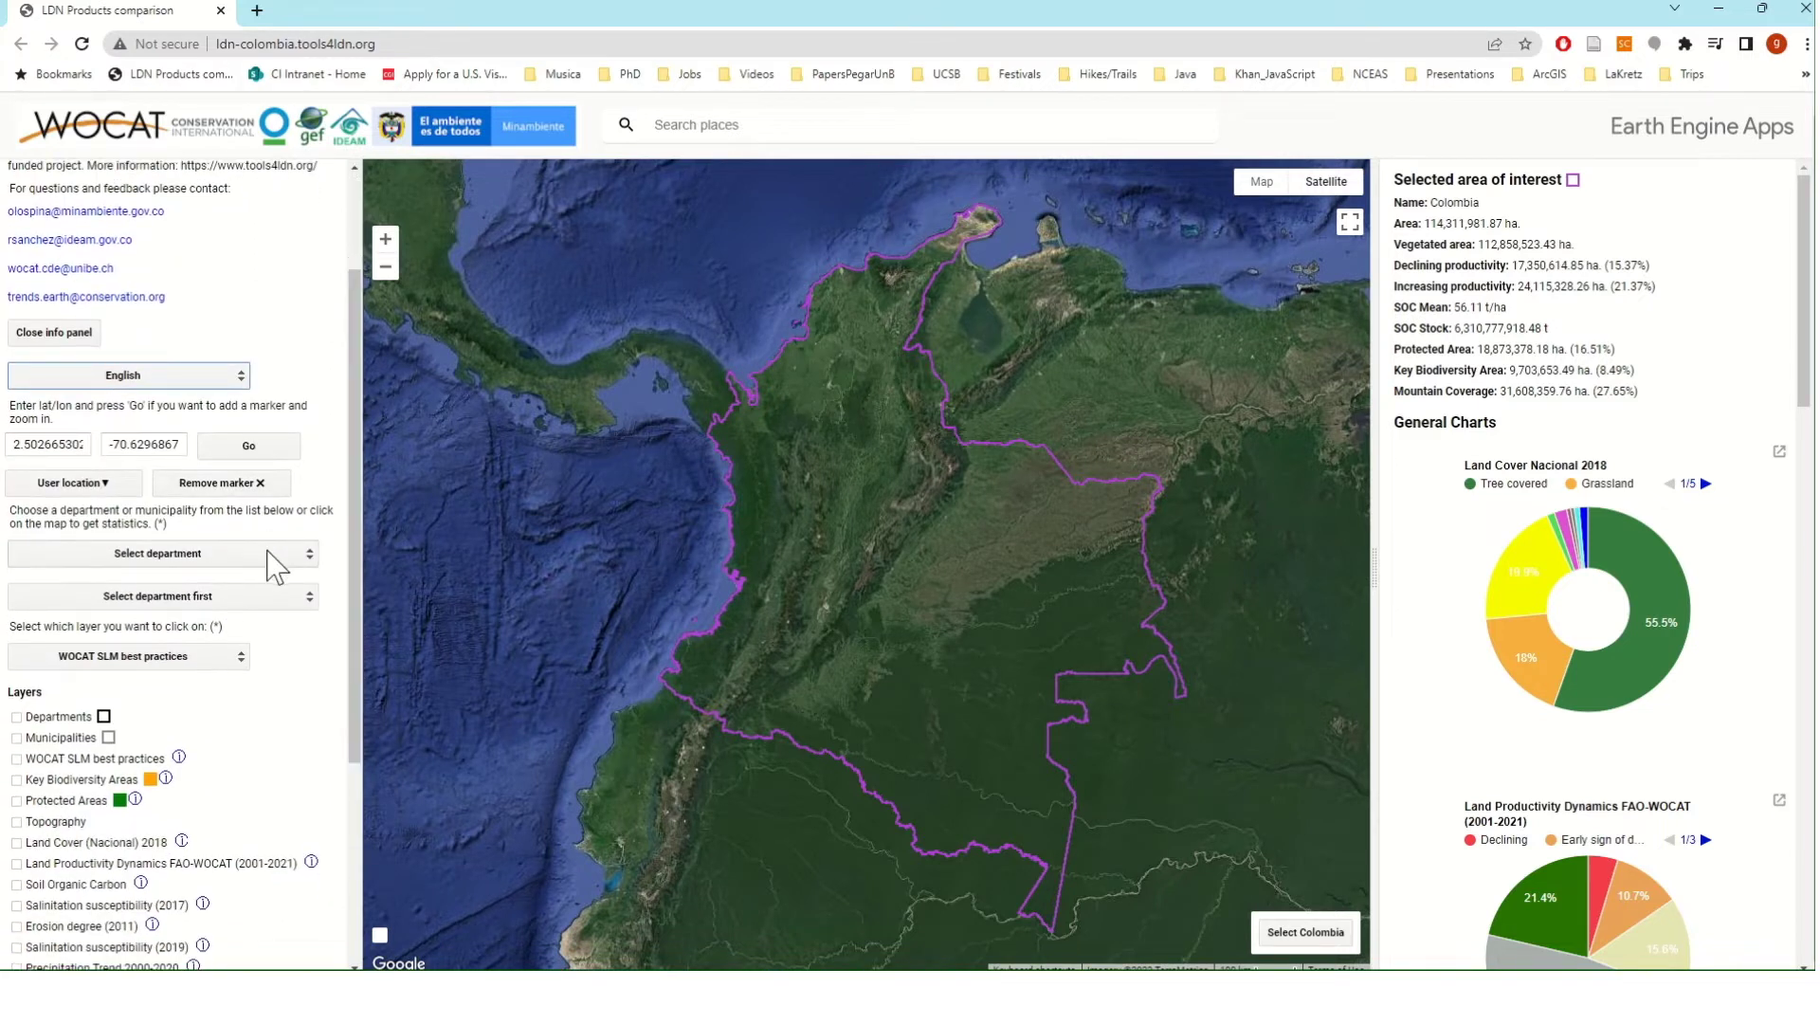
# - Browse the department list without choosing one, and make Departments the click-on layer
pyautogui.click(274, 560)
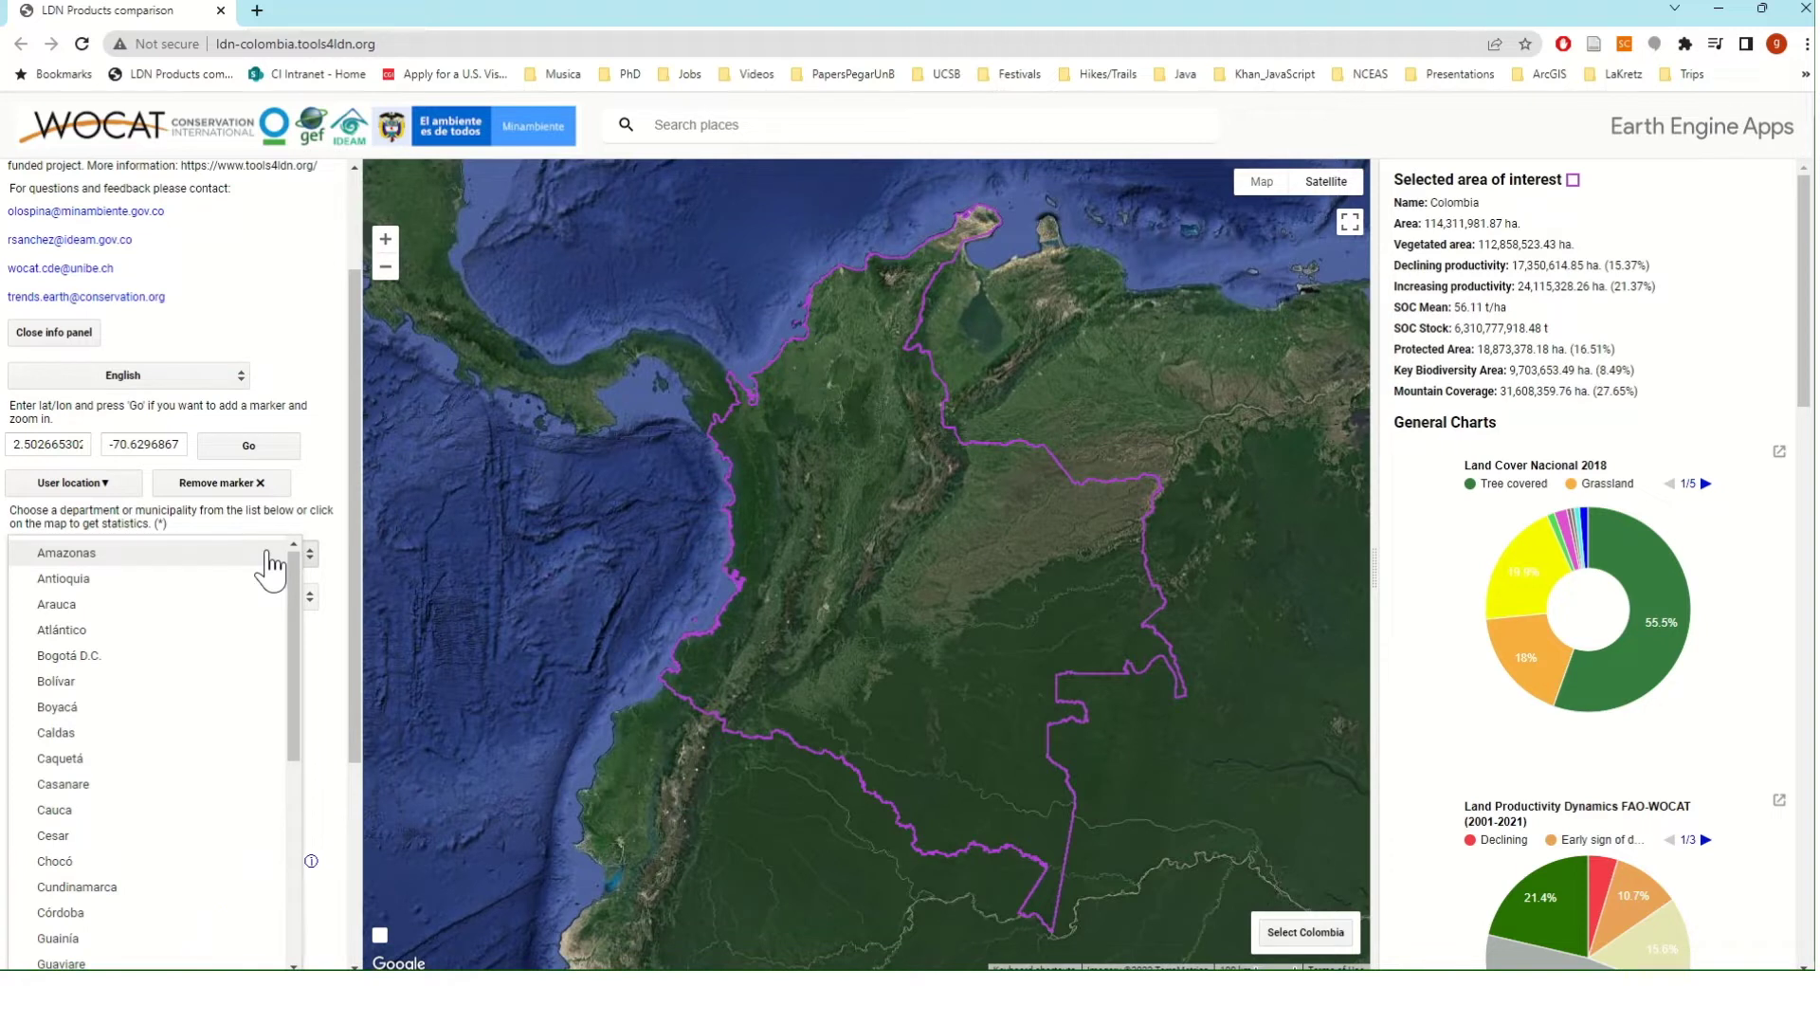
pyautogui.click(336, 536)
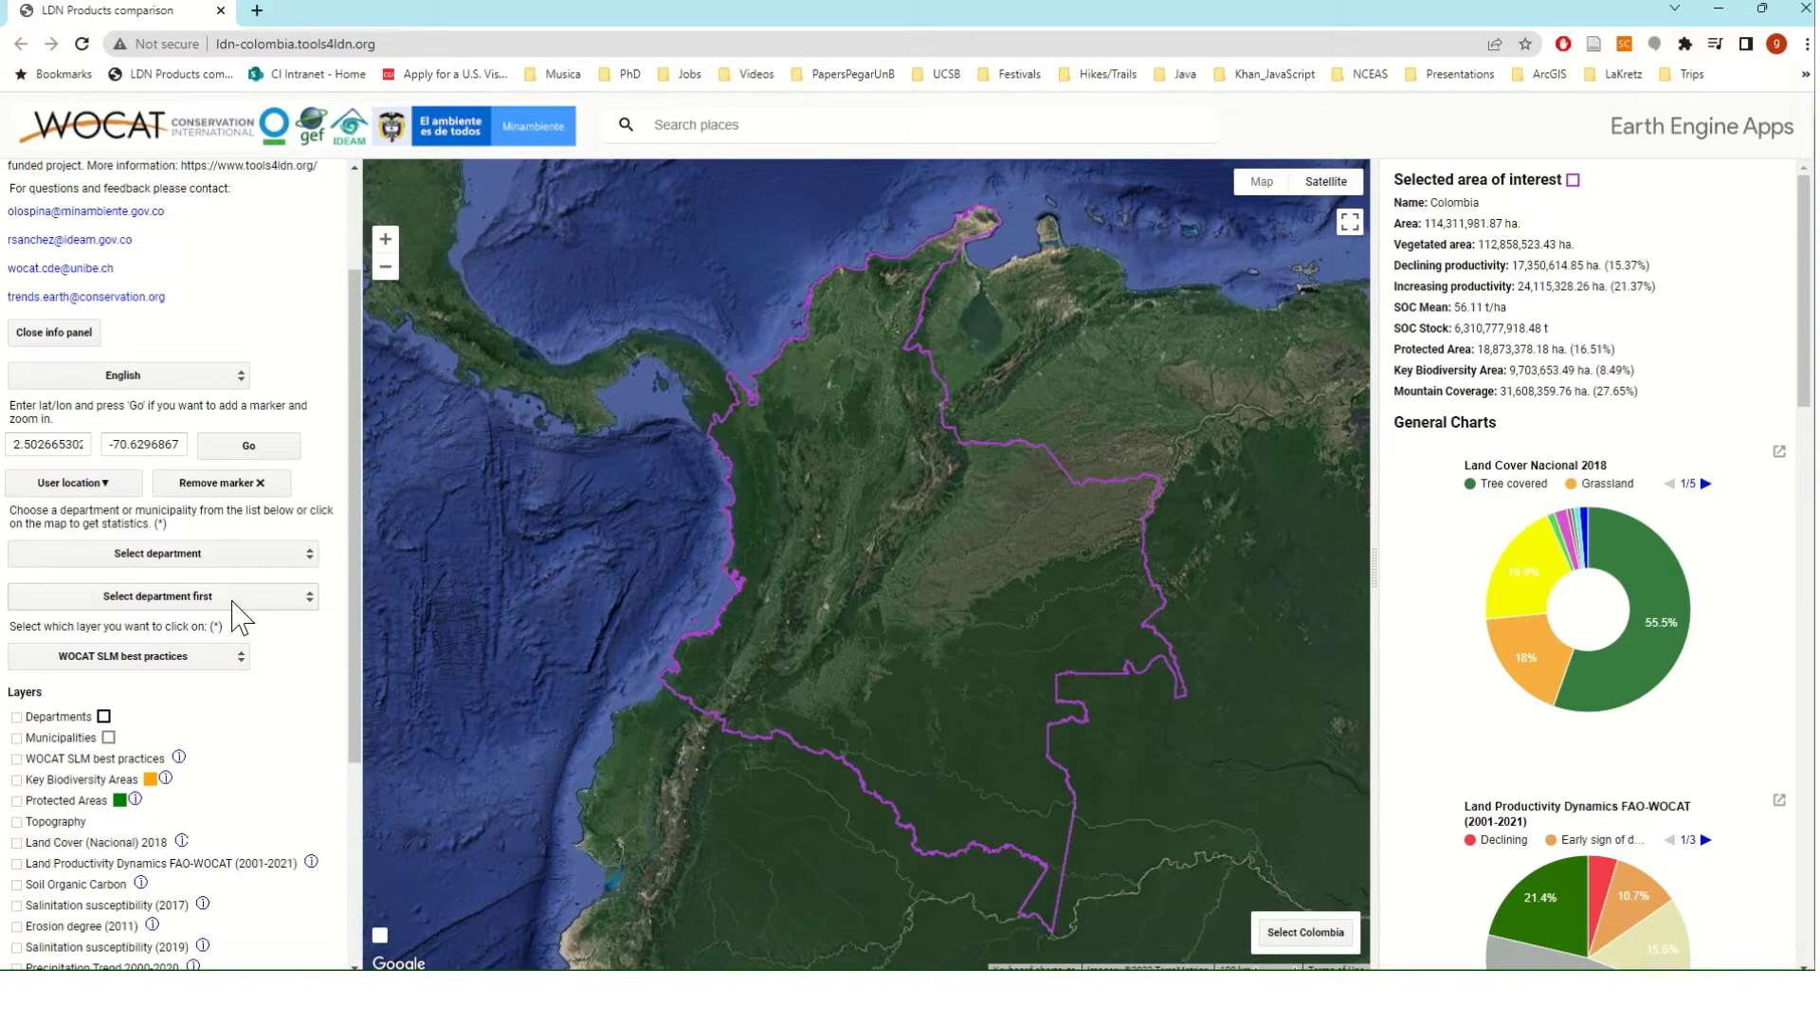
pyautogui.moveTo(357, 622); pyautogui.dragTo(352, 735)
pyautogui.click(182, 471)
pyautogui.click(183, 408)
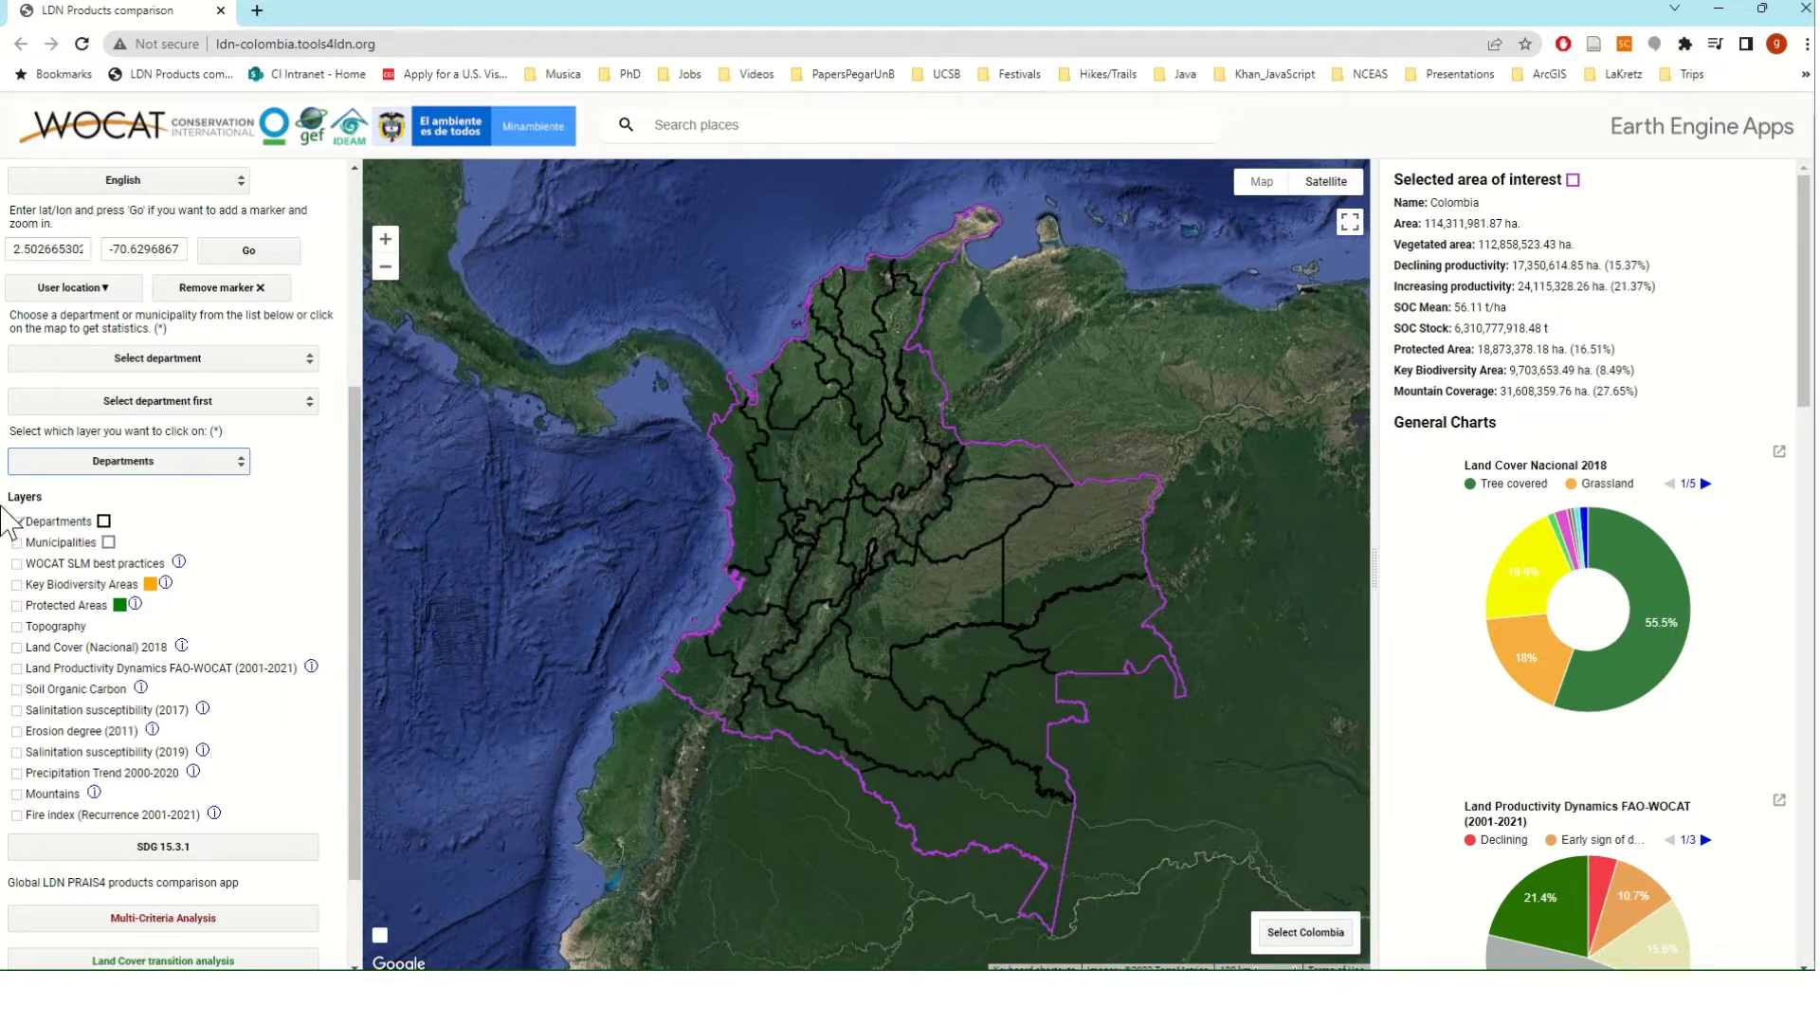
# - Preview the Municipalities, WOCAT SLM best practices and Key Biodiversity Areas layers, then turn each off
pyautogui.click(38, 550)
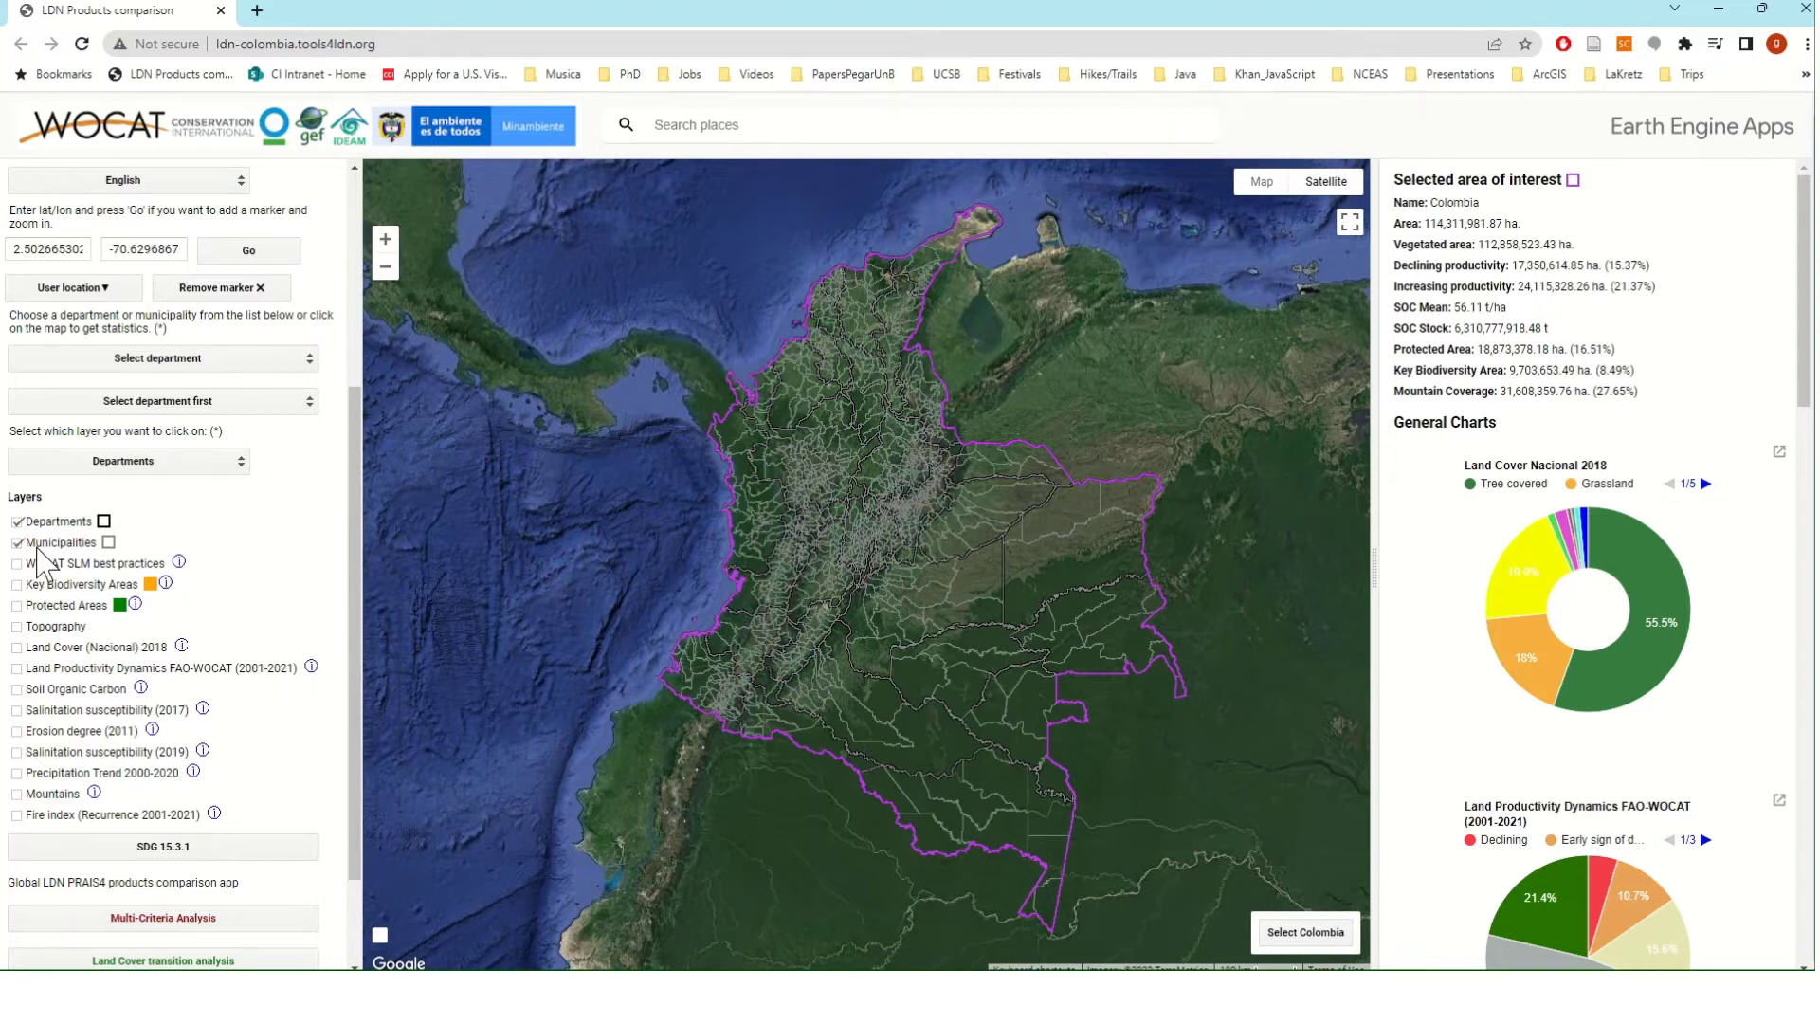
pyautogui.click(39, 550)
pyautogui.click(43, 565)
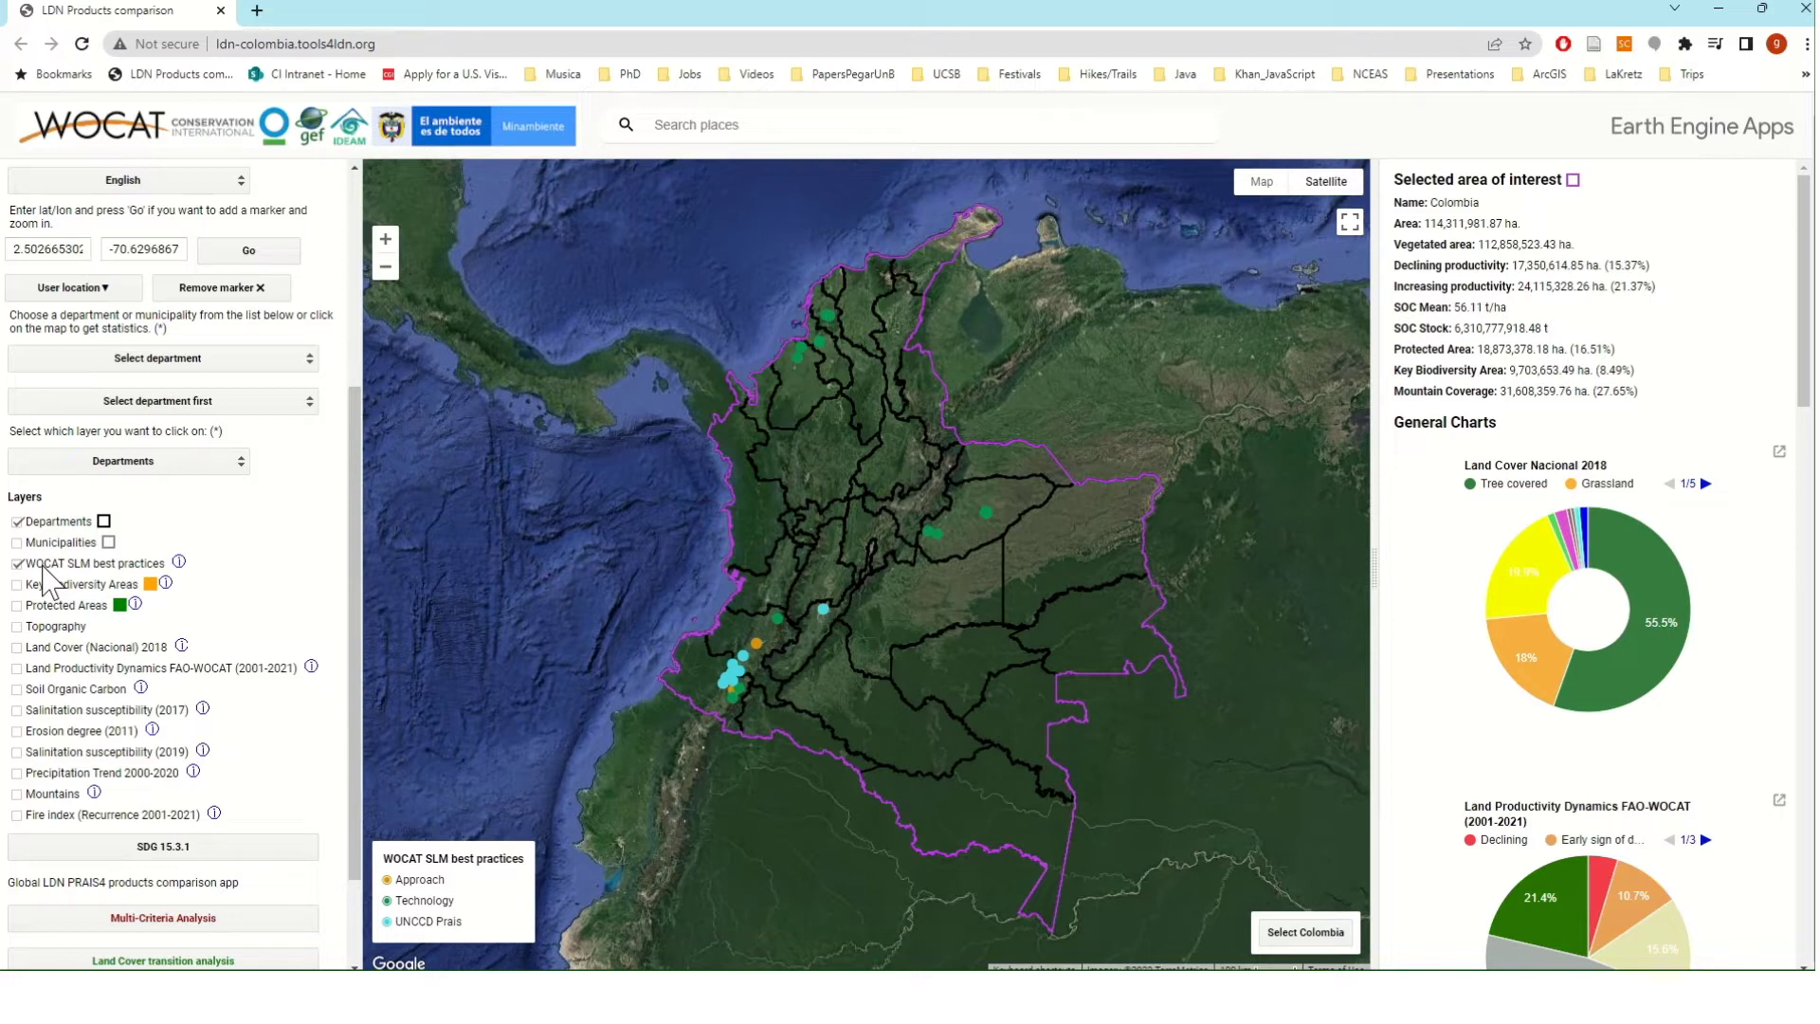
pyautogui.click(43, 567)
pyautogui.click(42, 583)
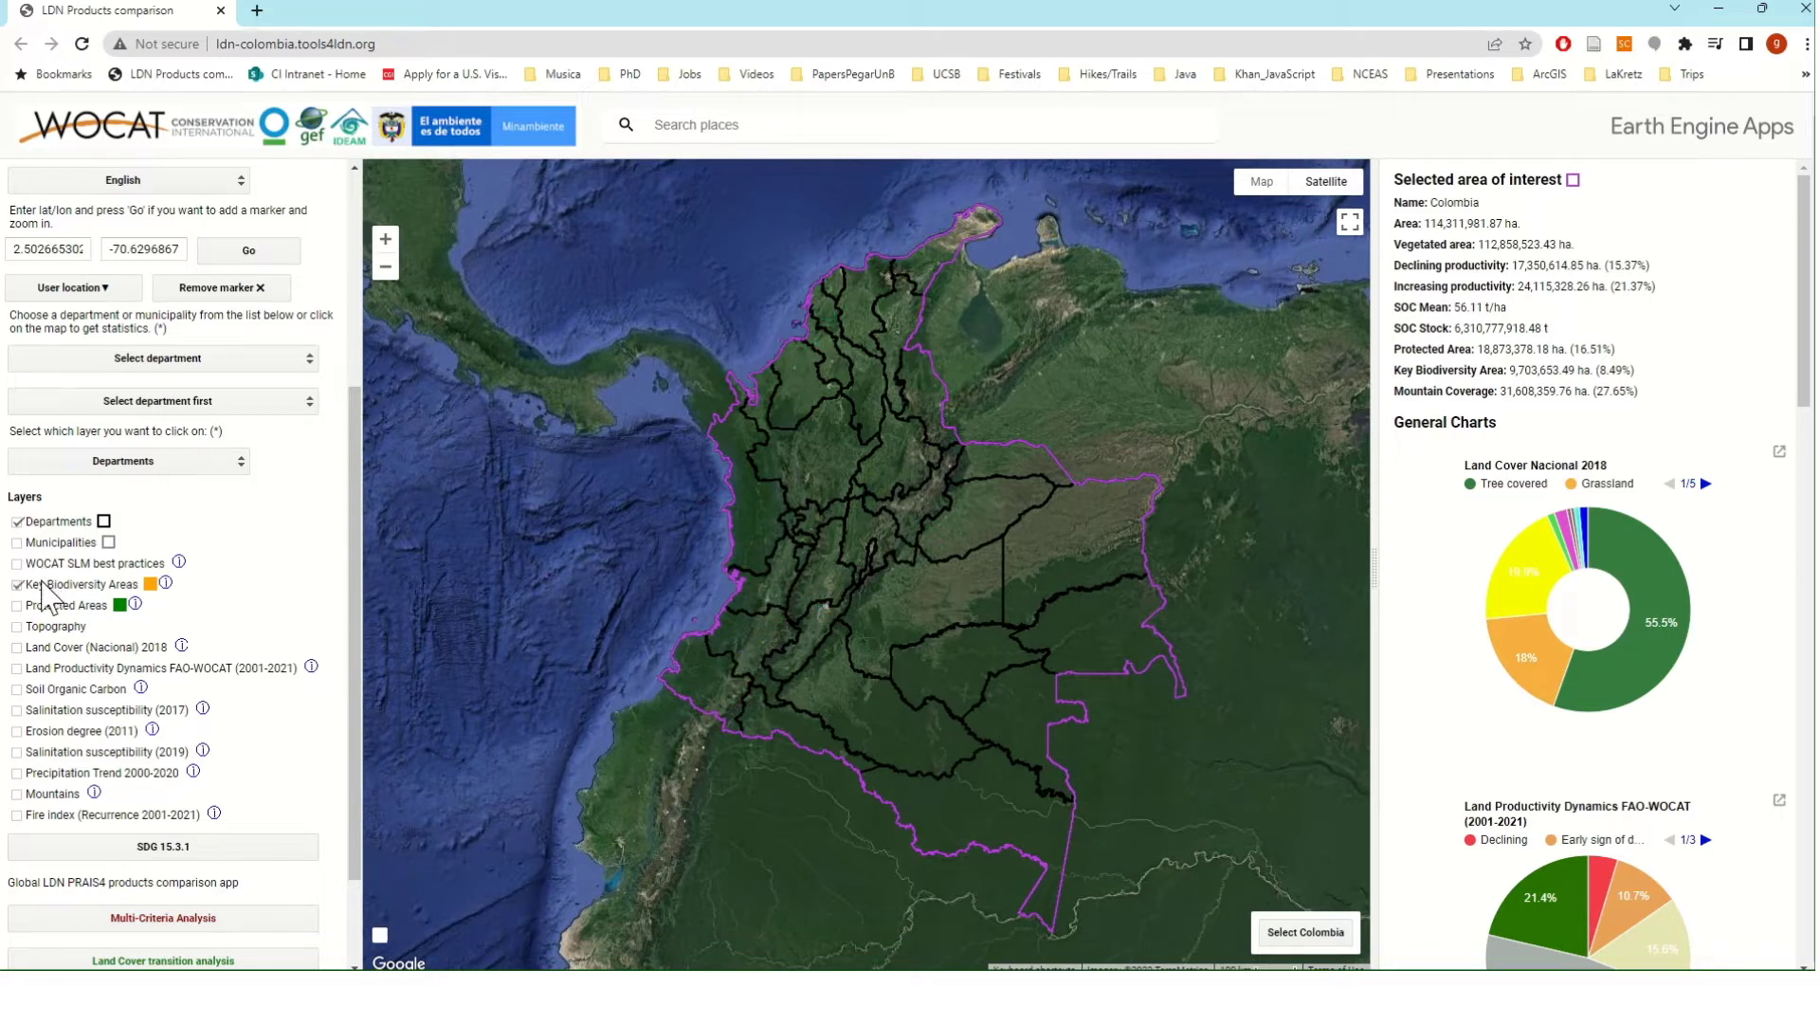
pyautogui.click(44, 584)
# - Hide the department boundaries and preview the Erosion degree (2011) layer, leaving it off
pyautogui.click(16, 521)
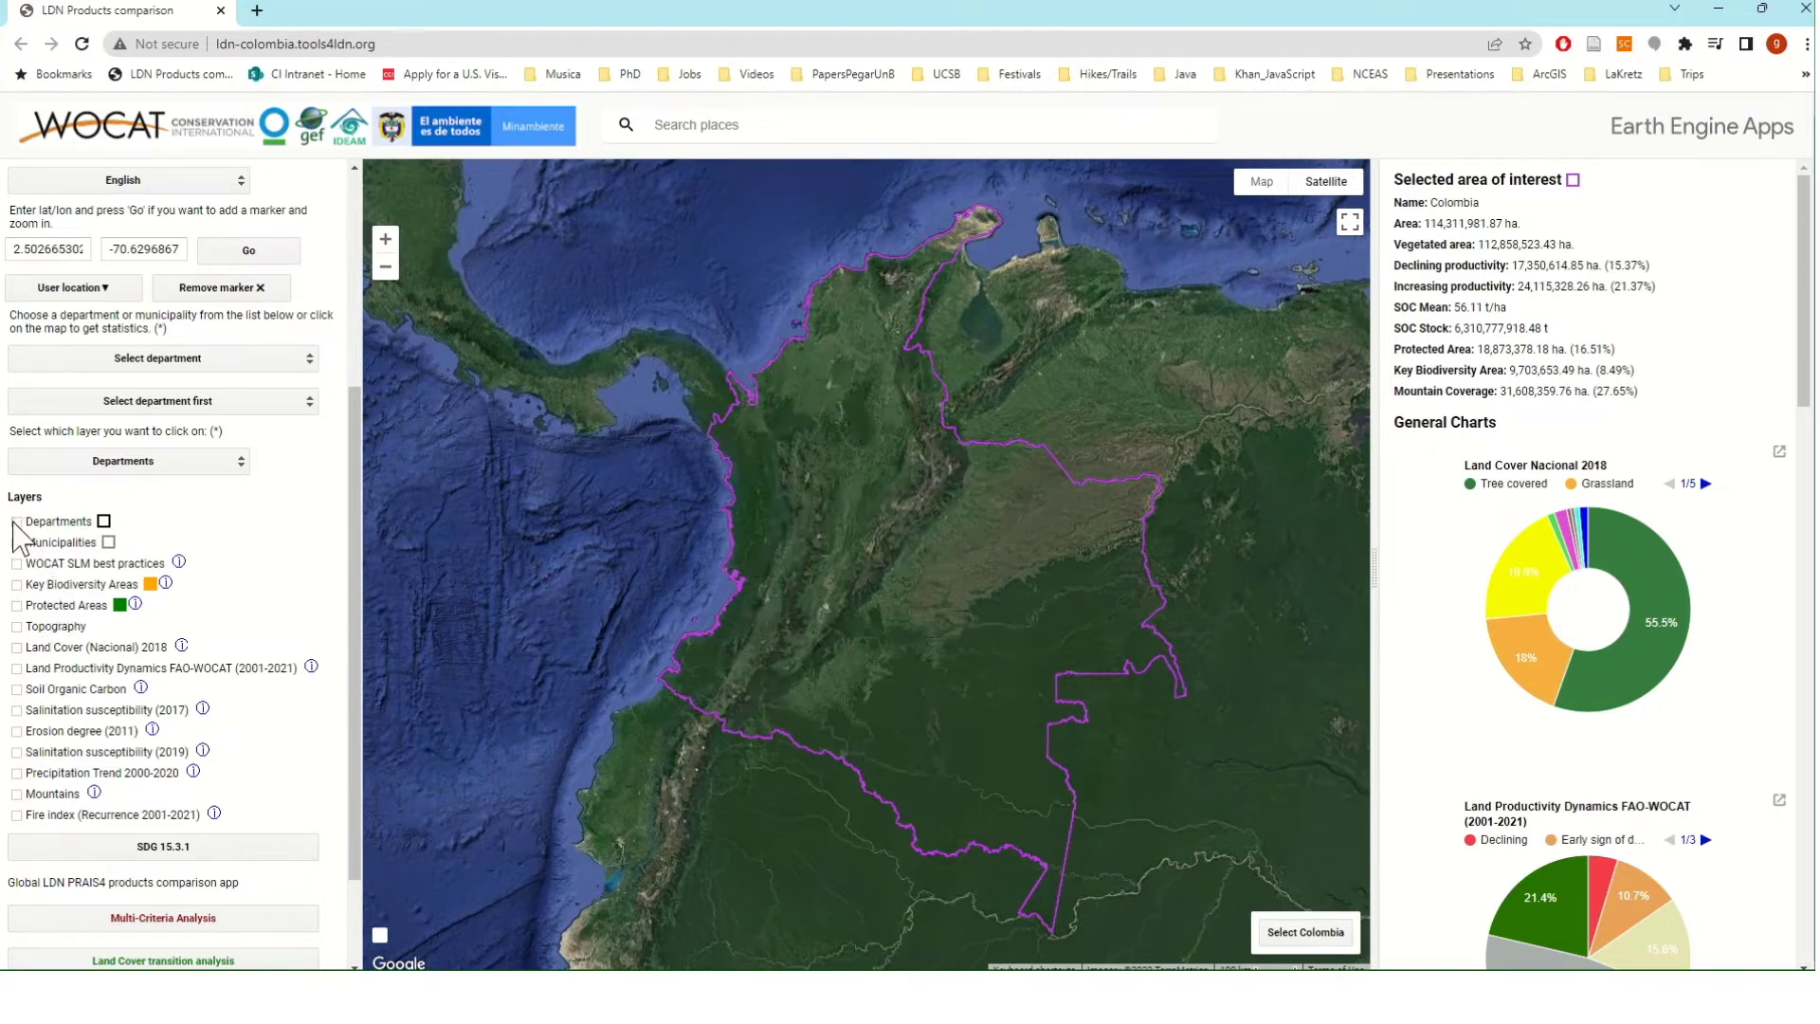
pyautogui.click(16, 731)
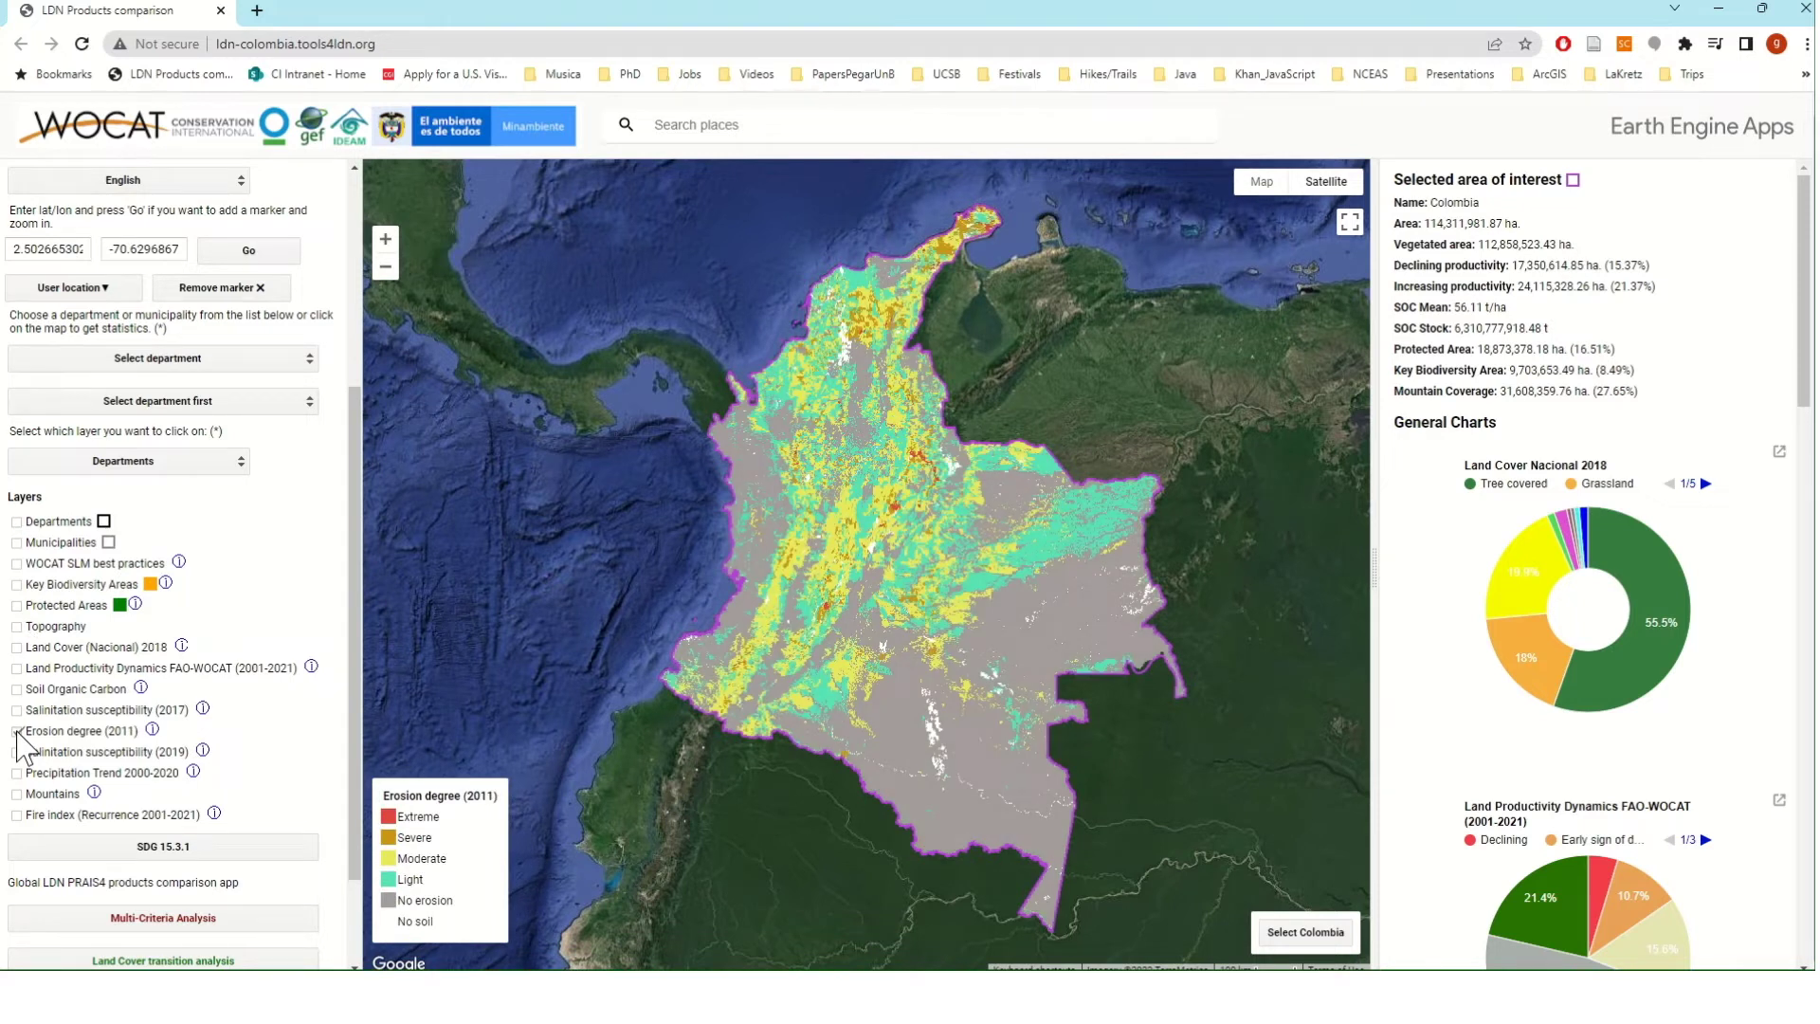
pyautogui.click(16, 731)
pyautogui.scroll(-3, 356, 748)
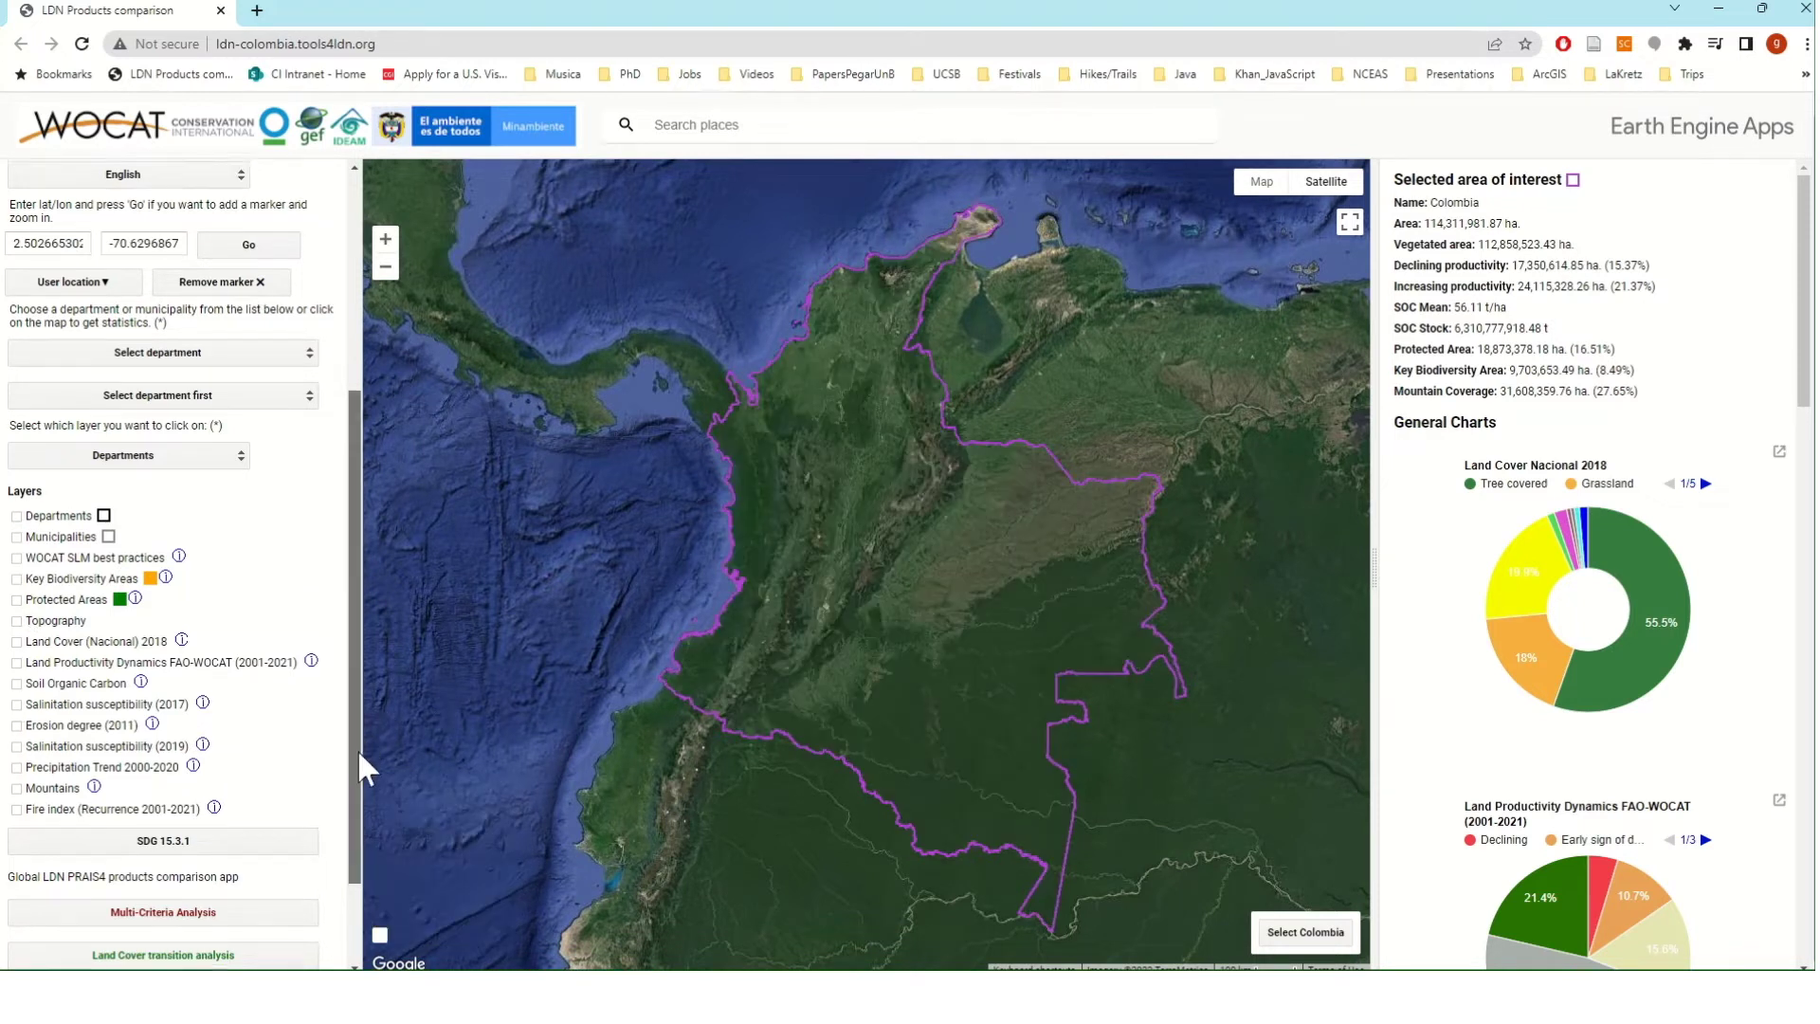
# - Expand SDG 15.3.1 to list the JRC, Trends.Earth and FAO-WOCAT layers, all switched off
pyautogui.click(269, 720)
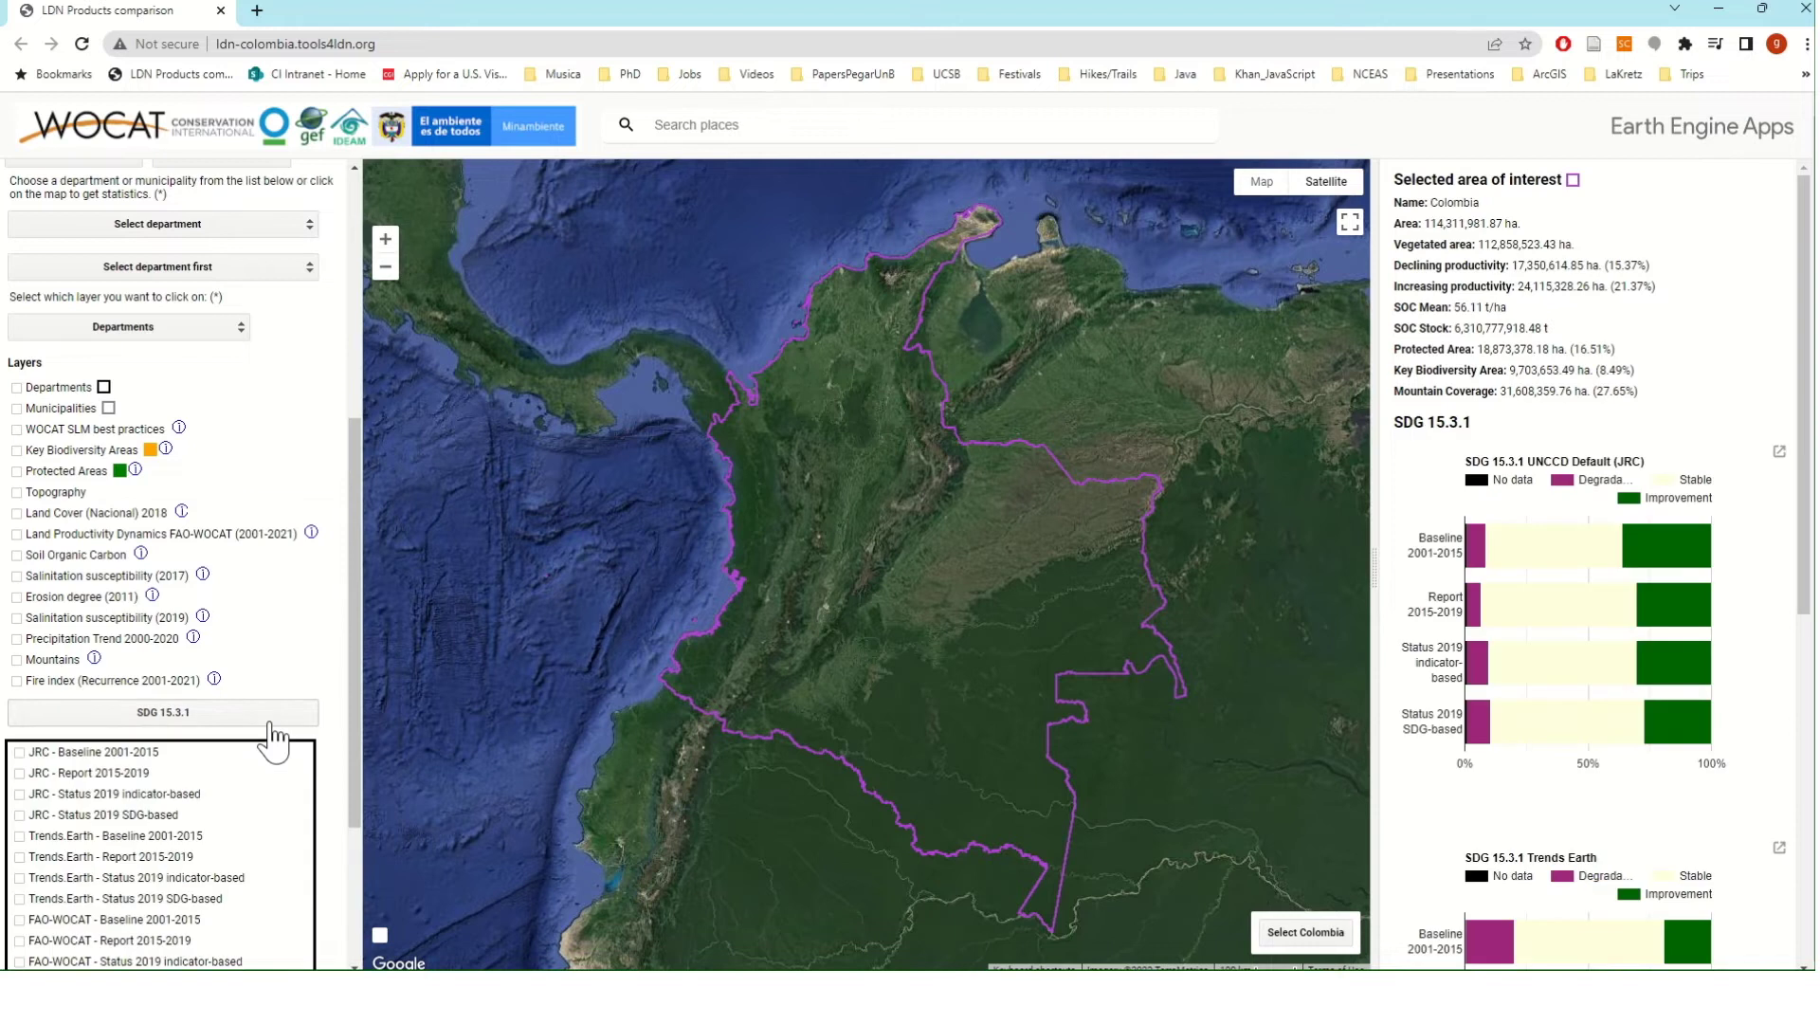
pyautogui.scroll(-2, 353, 799)
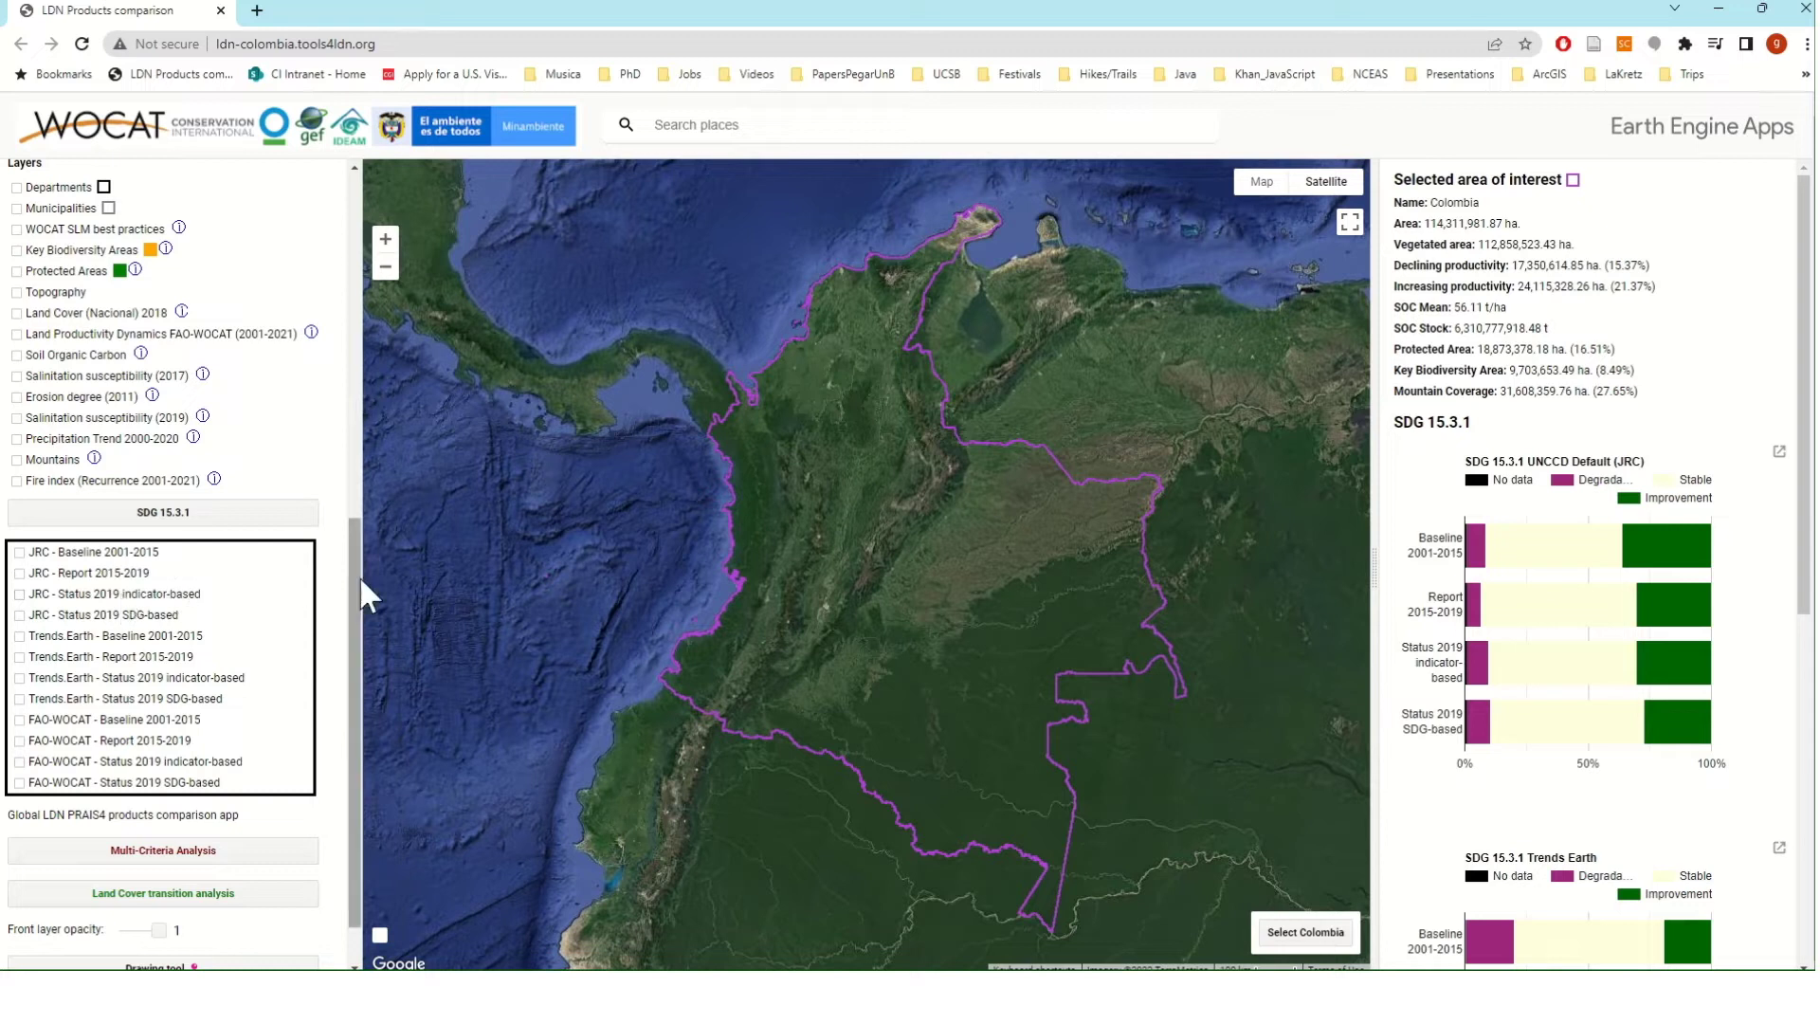
pyautogui.moveTo(359, 580); pyautogui.dragTo(355, 623)
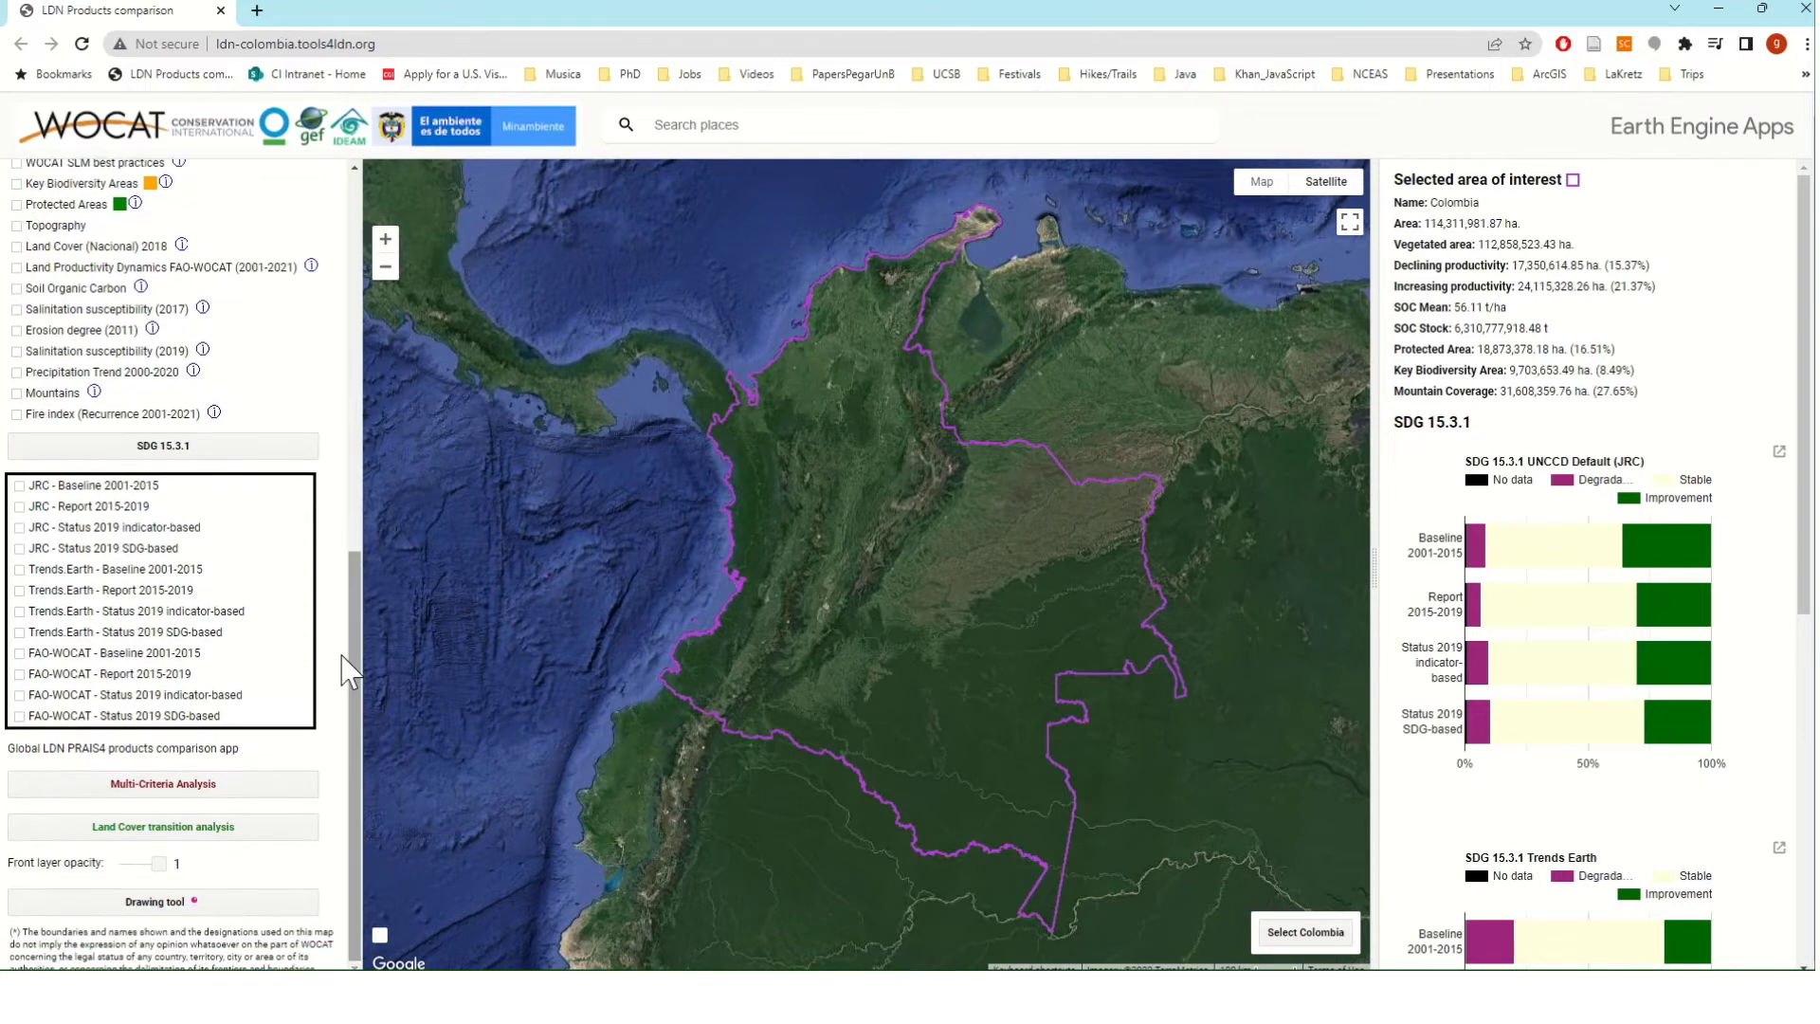
# - Open the Multi-Criteria Analysis options, scroll past its criteria lists, then open Land Cover transition analysis
pyautogui.click(244, 787)
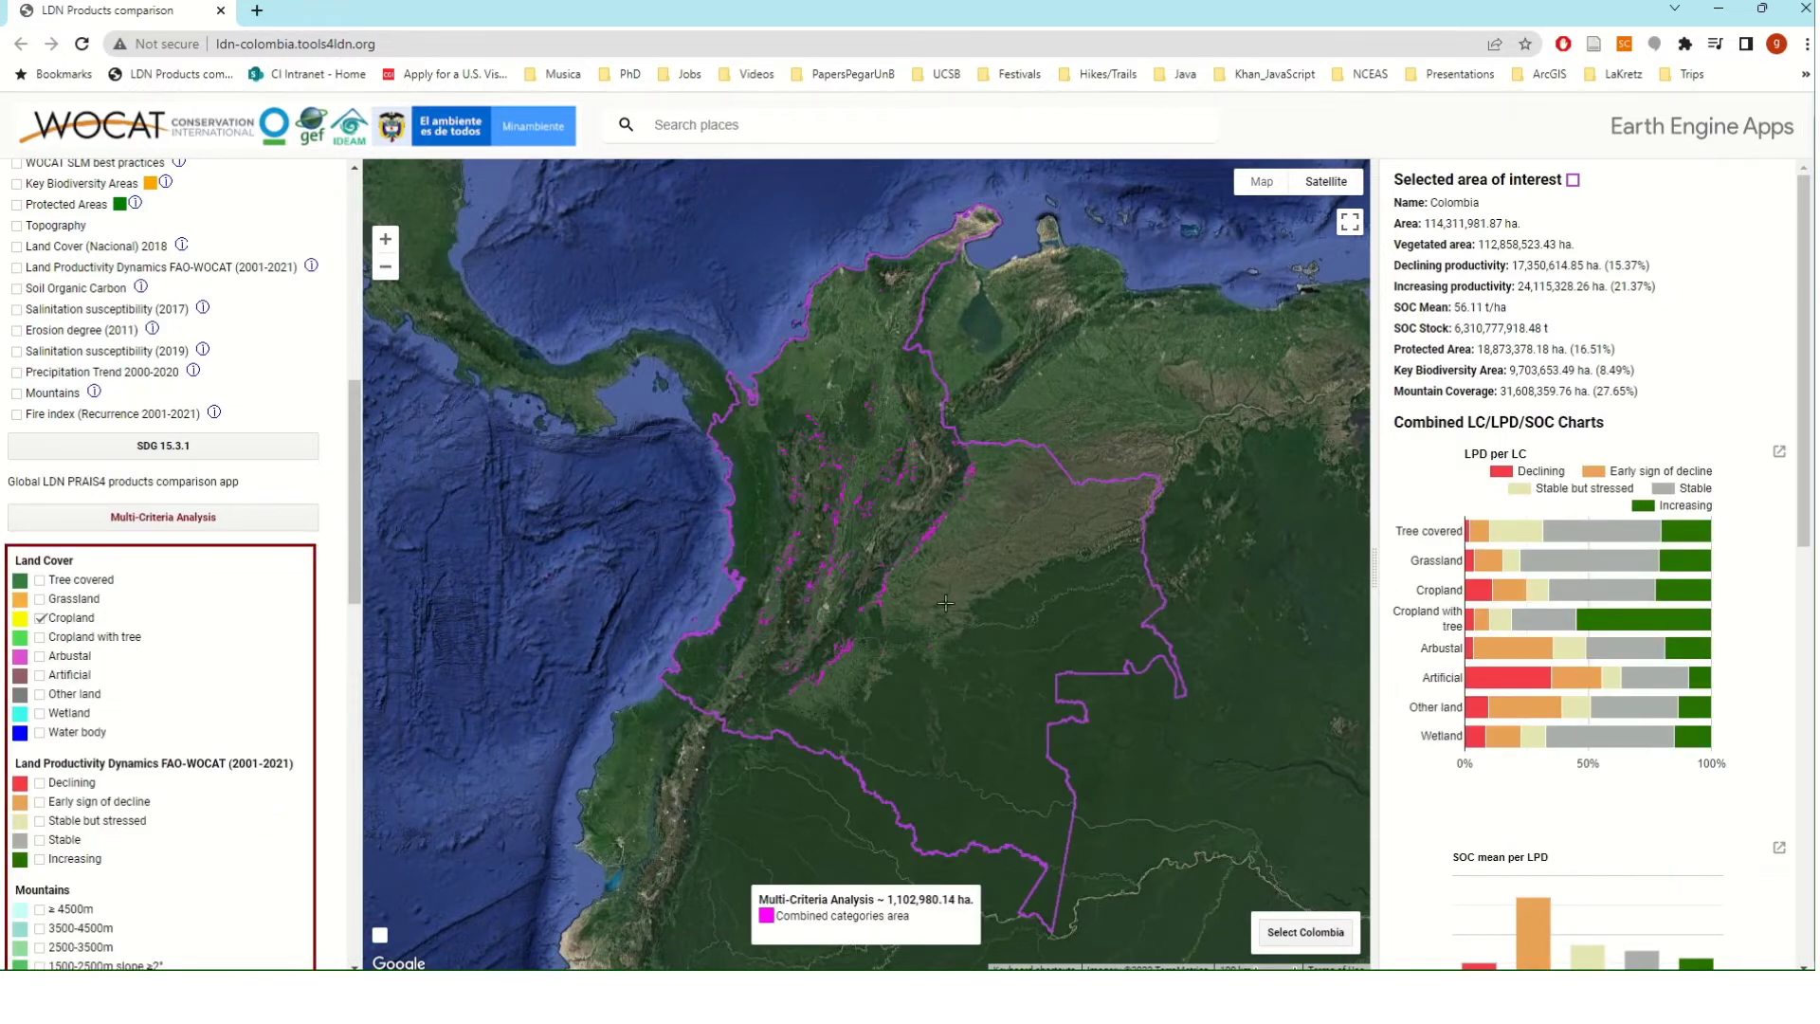
pyautogui.scroll(4, 814, 509)
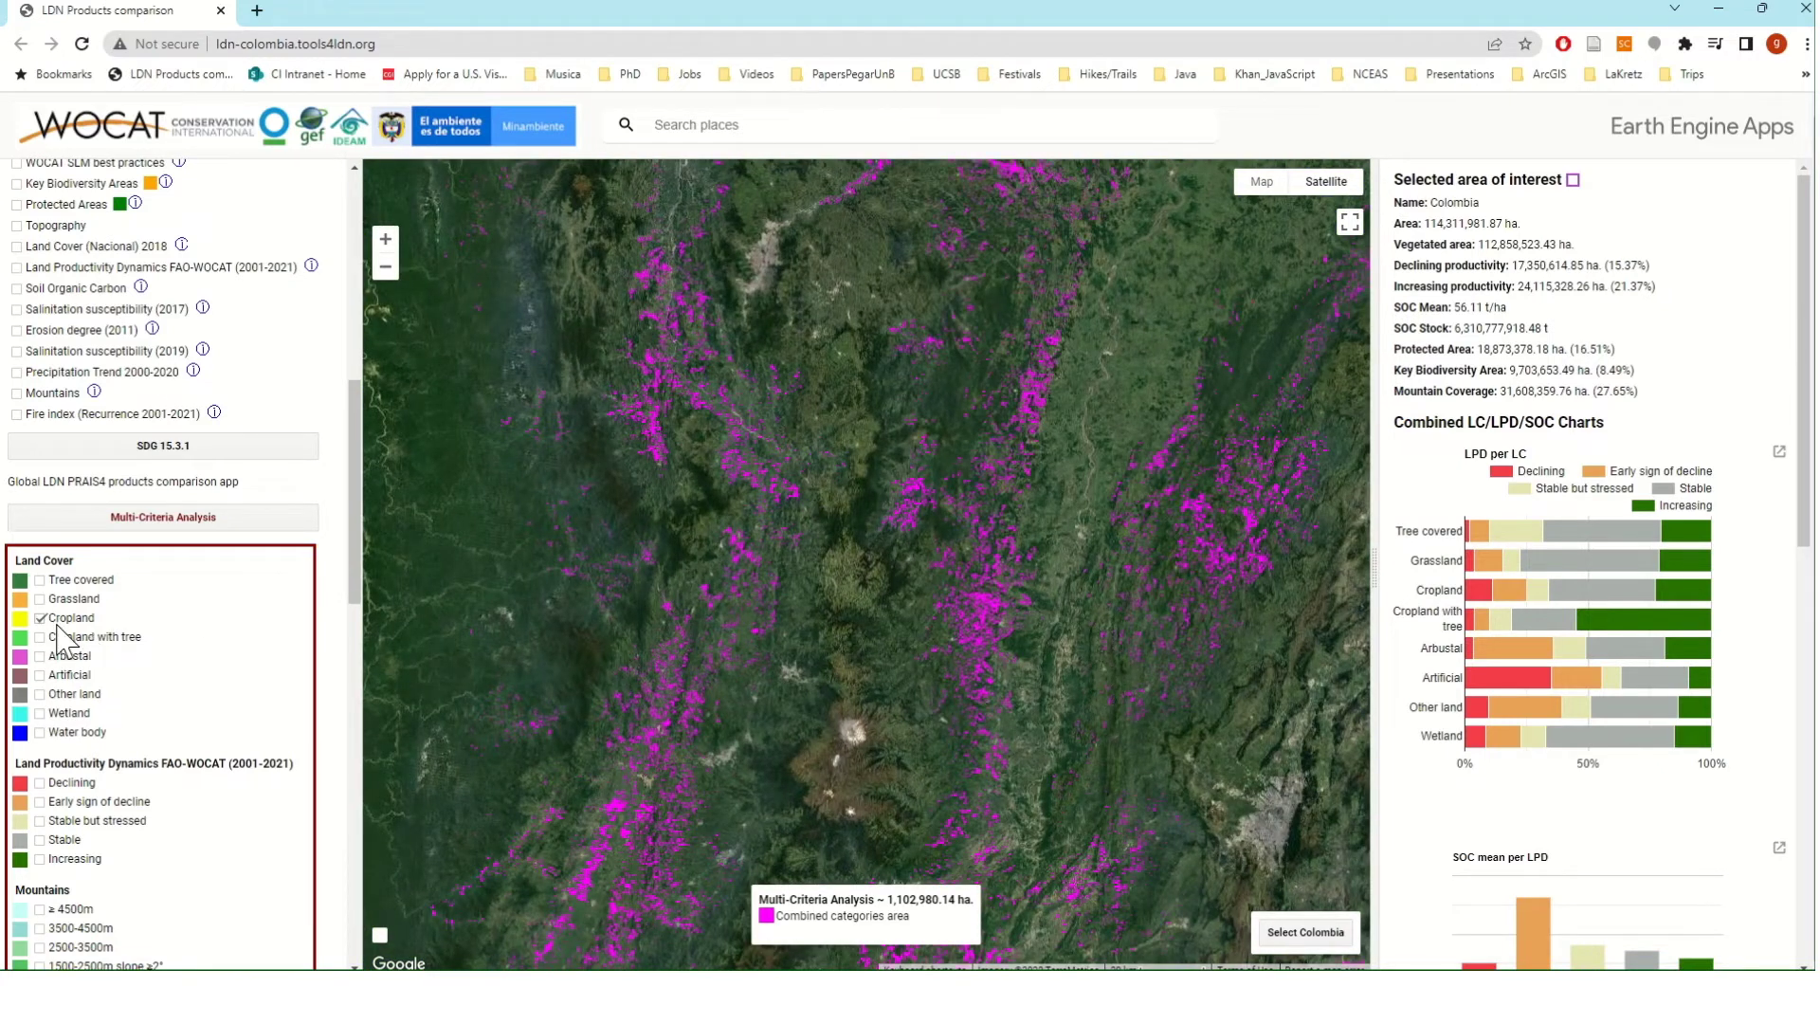
pyautogui.moveTo(358, 585); pyautogui.dragTo(358, 687)
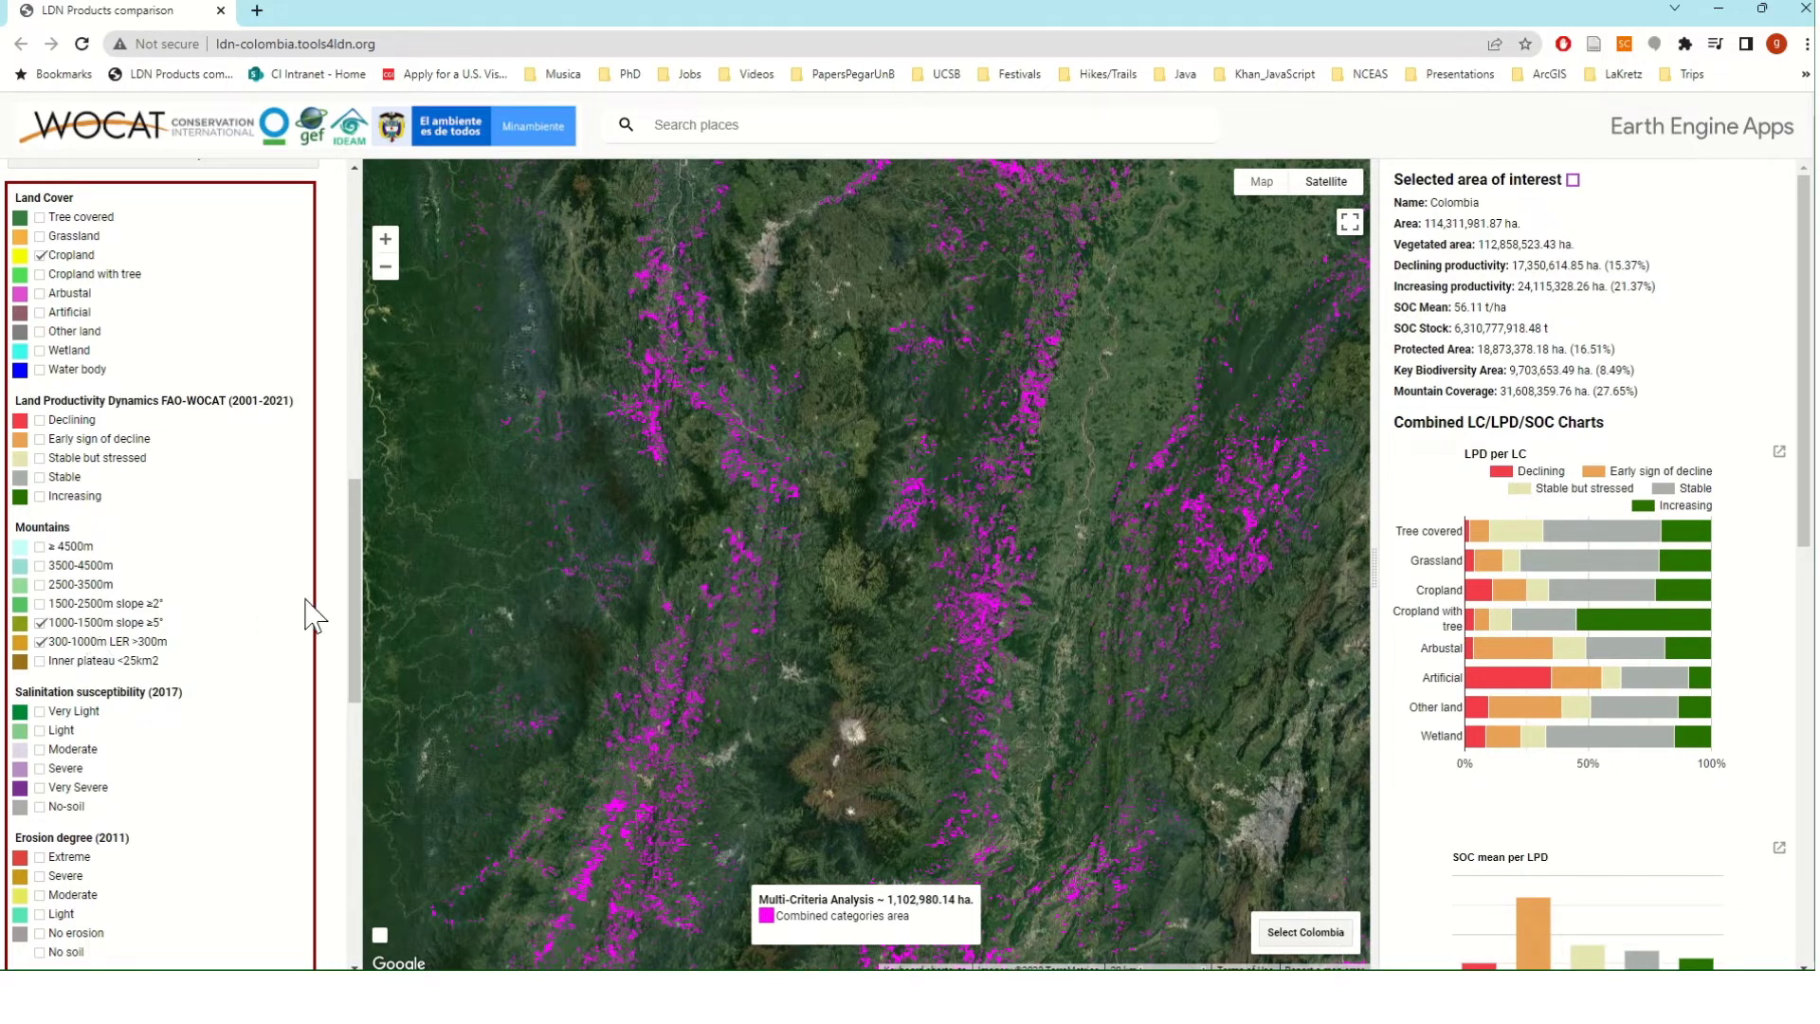
pyautogui.moveTo(355, 603); pyautogui.dragTo(367, 802)
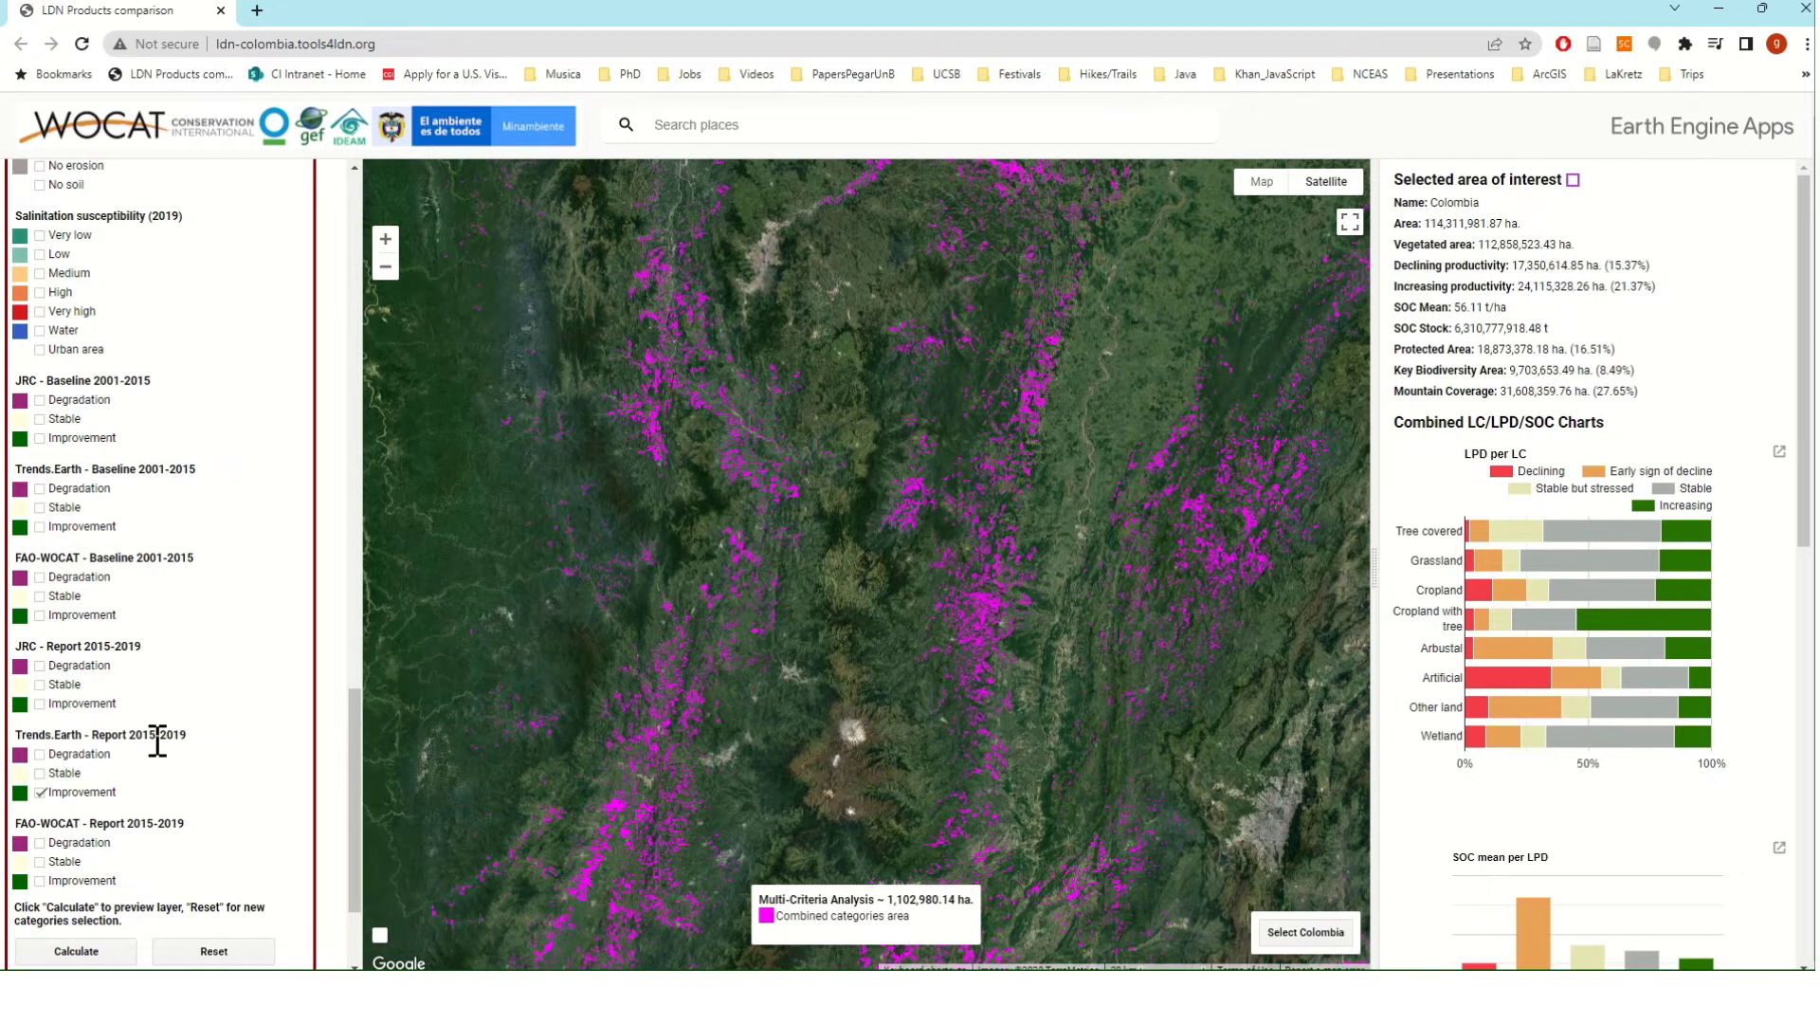
pyautogui.moveTo(351, 747); pyautogui.dragTo(350, 758)
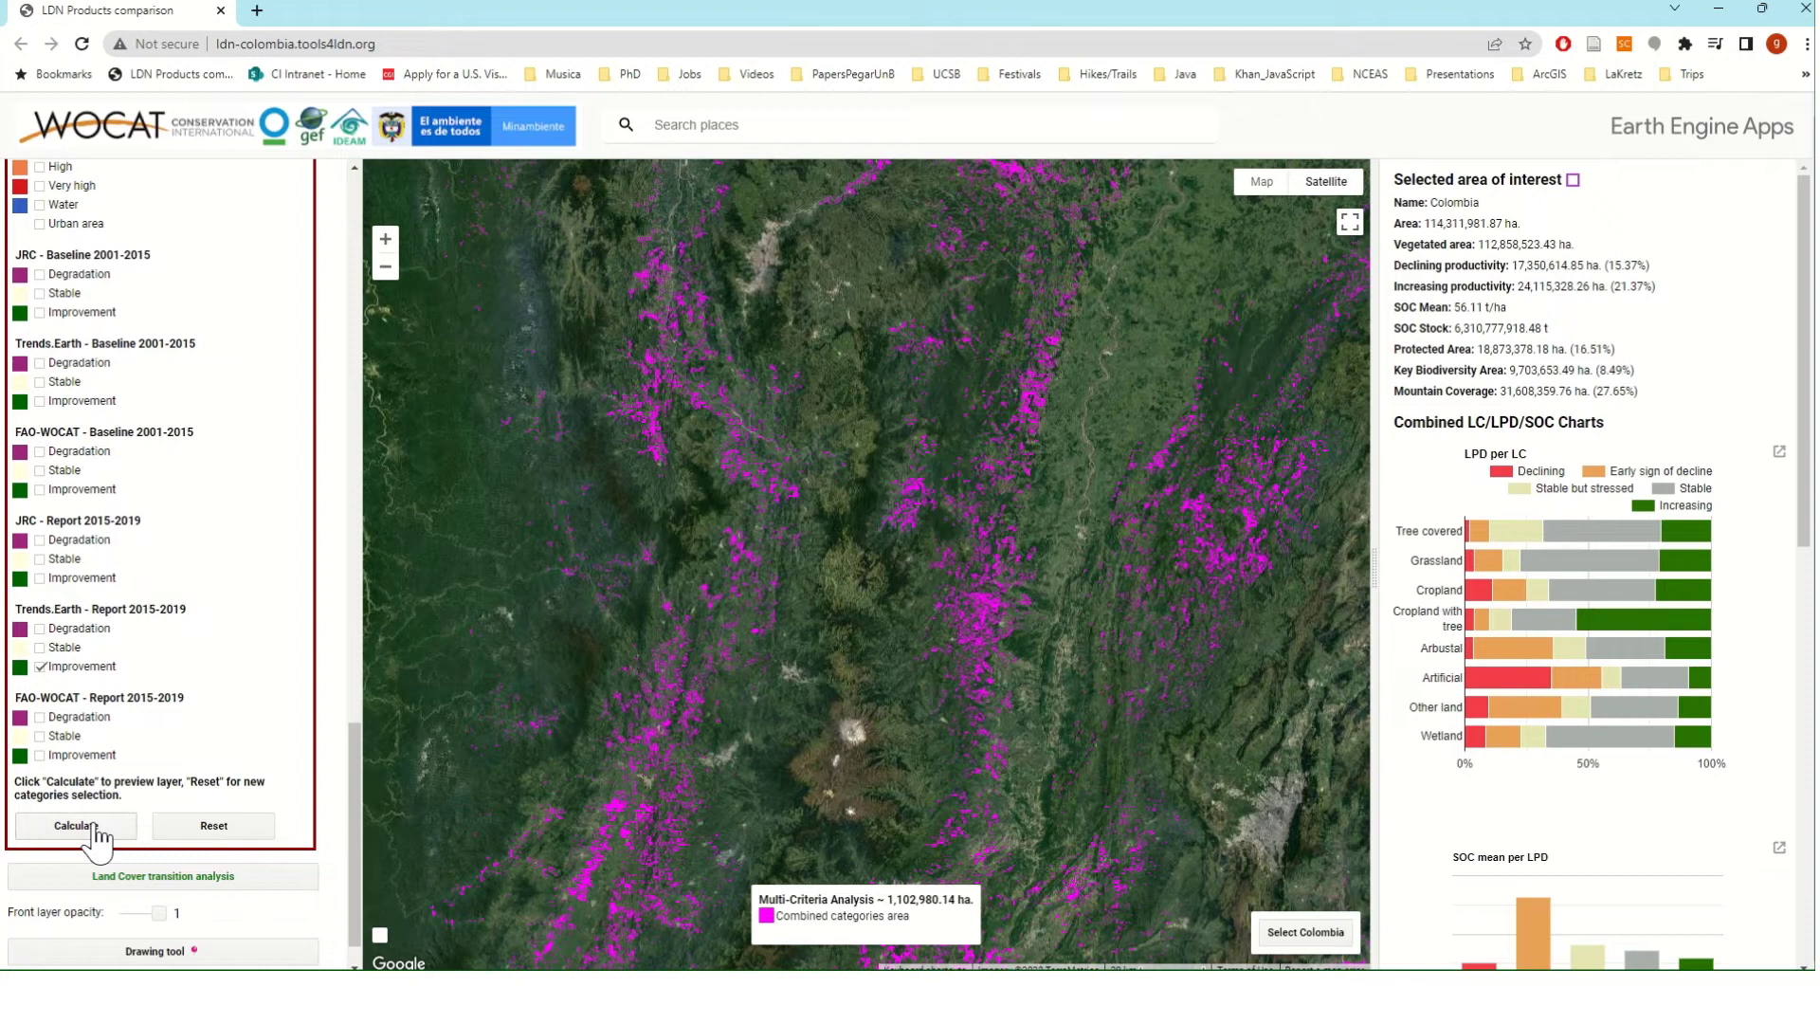
pyautogui.click(128, 882)
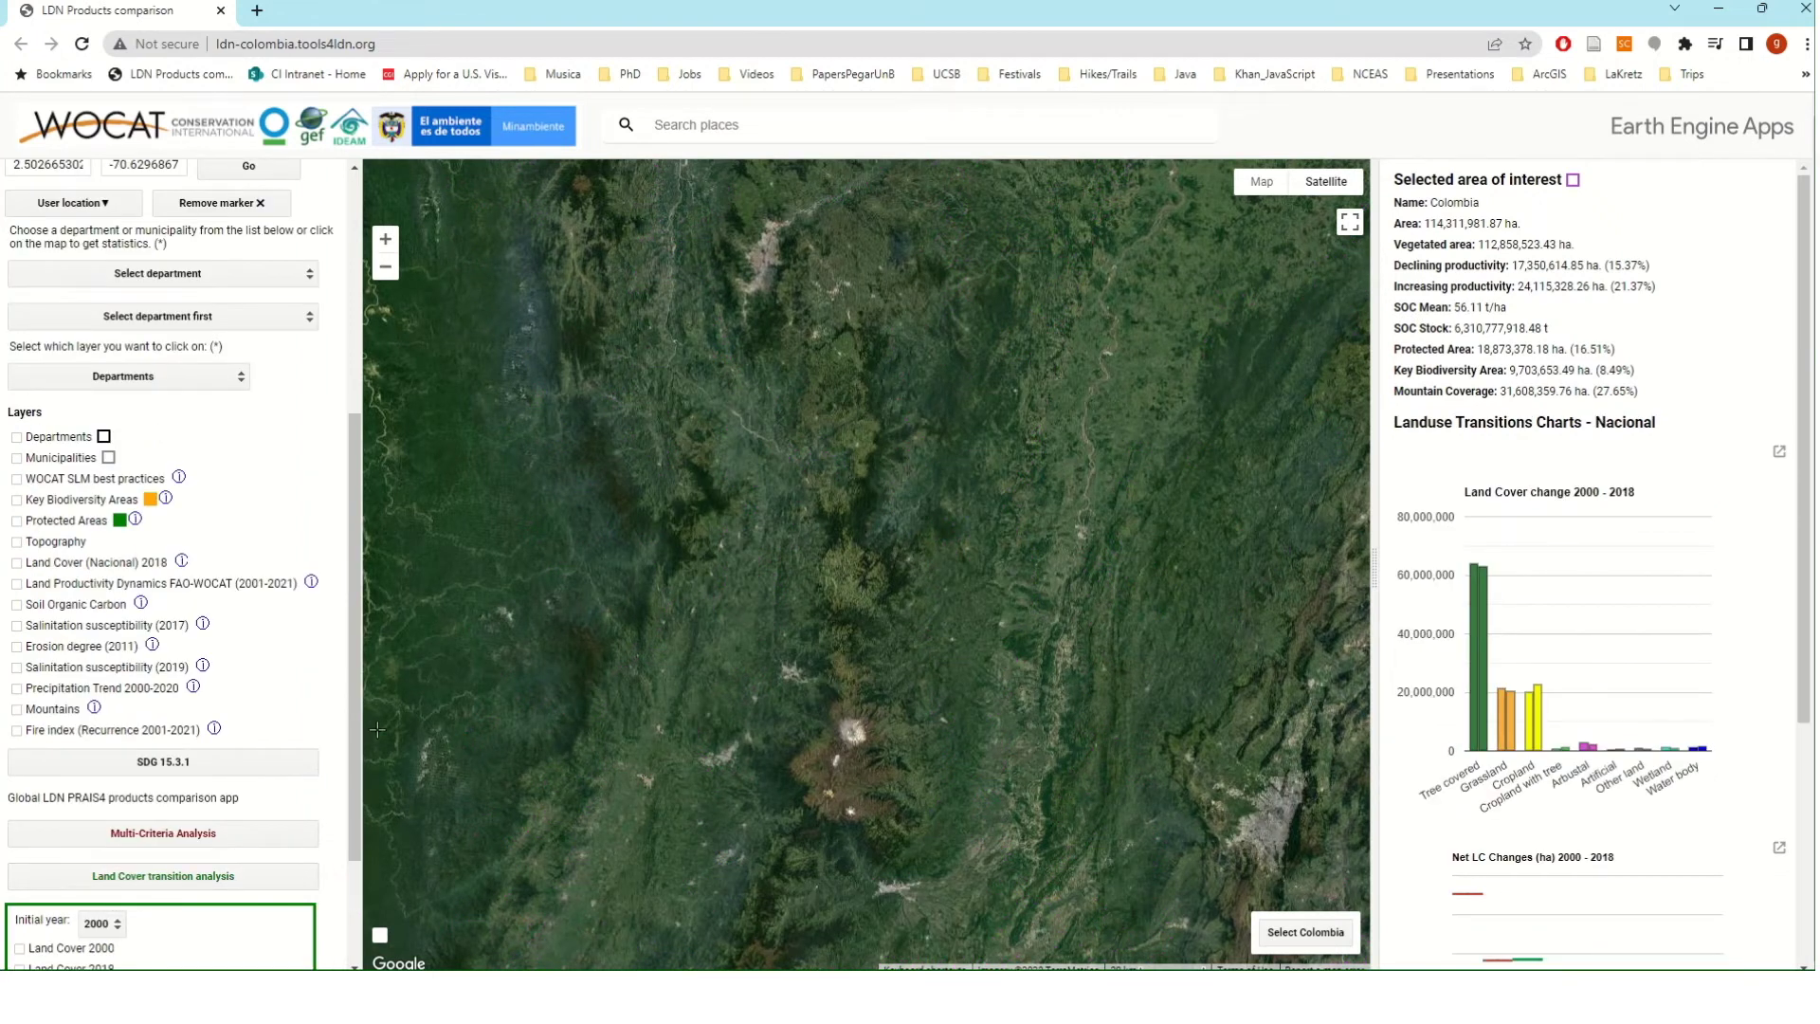
pyautogui.moveTo(359, 768); pyautogui.dragTo(340, 875)
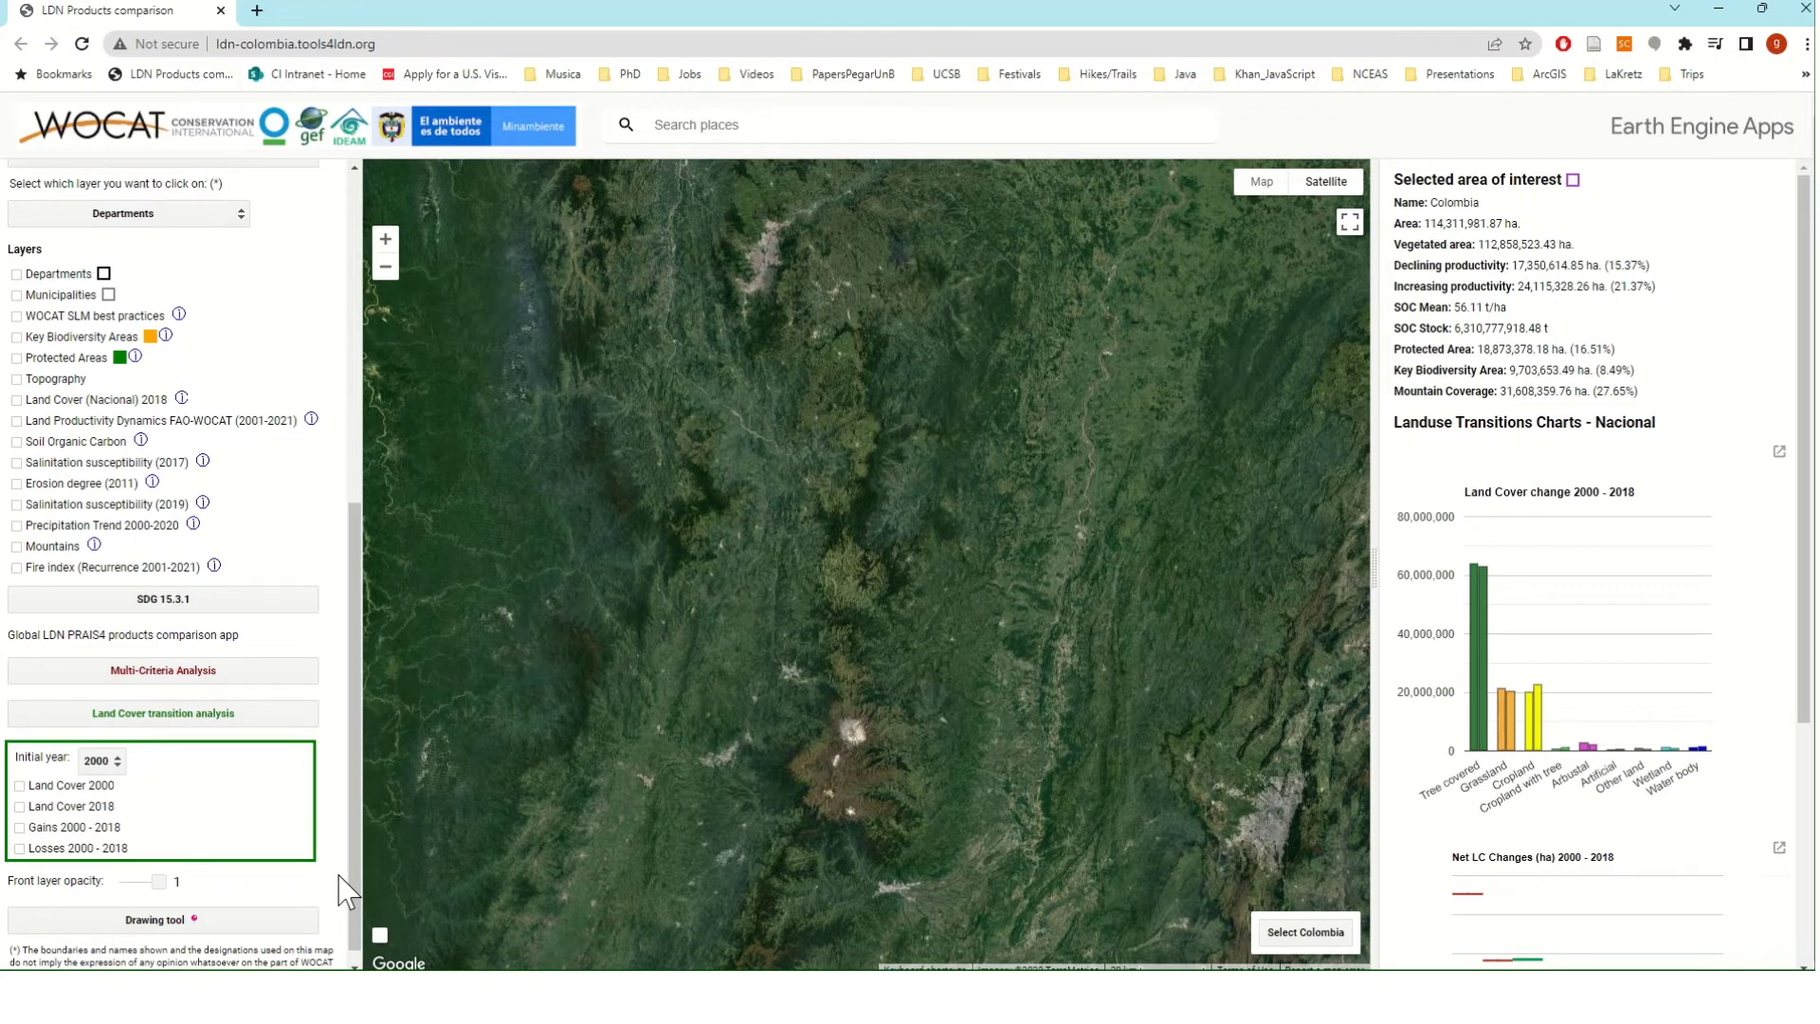
pyautogui.click(45, 787)
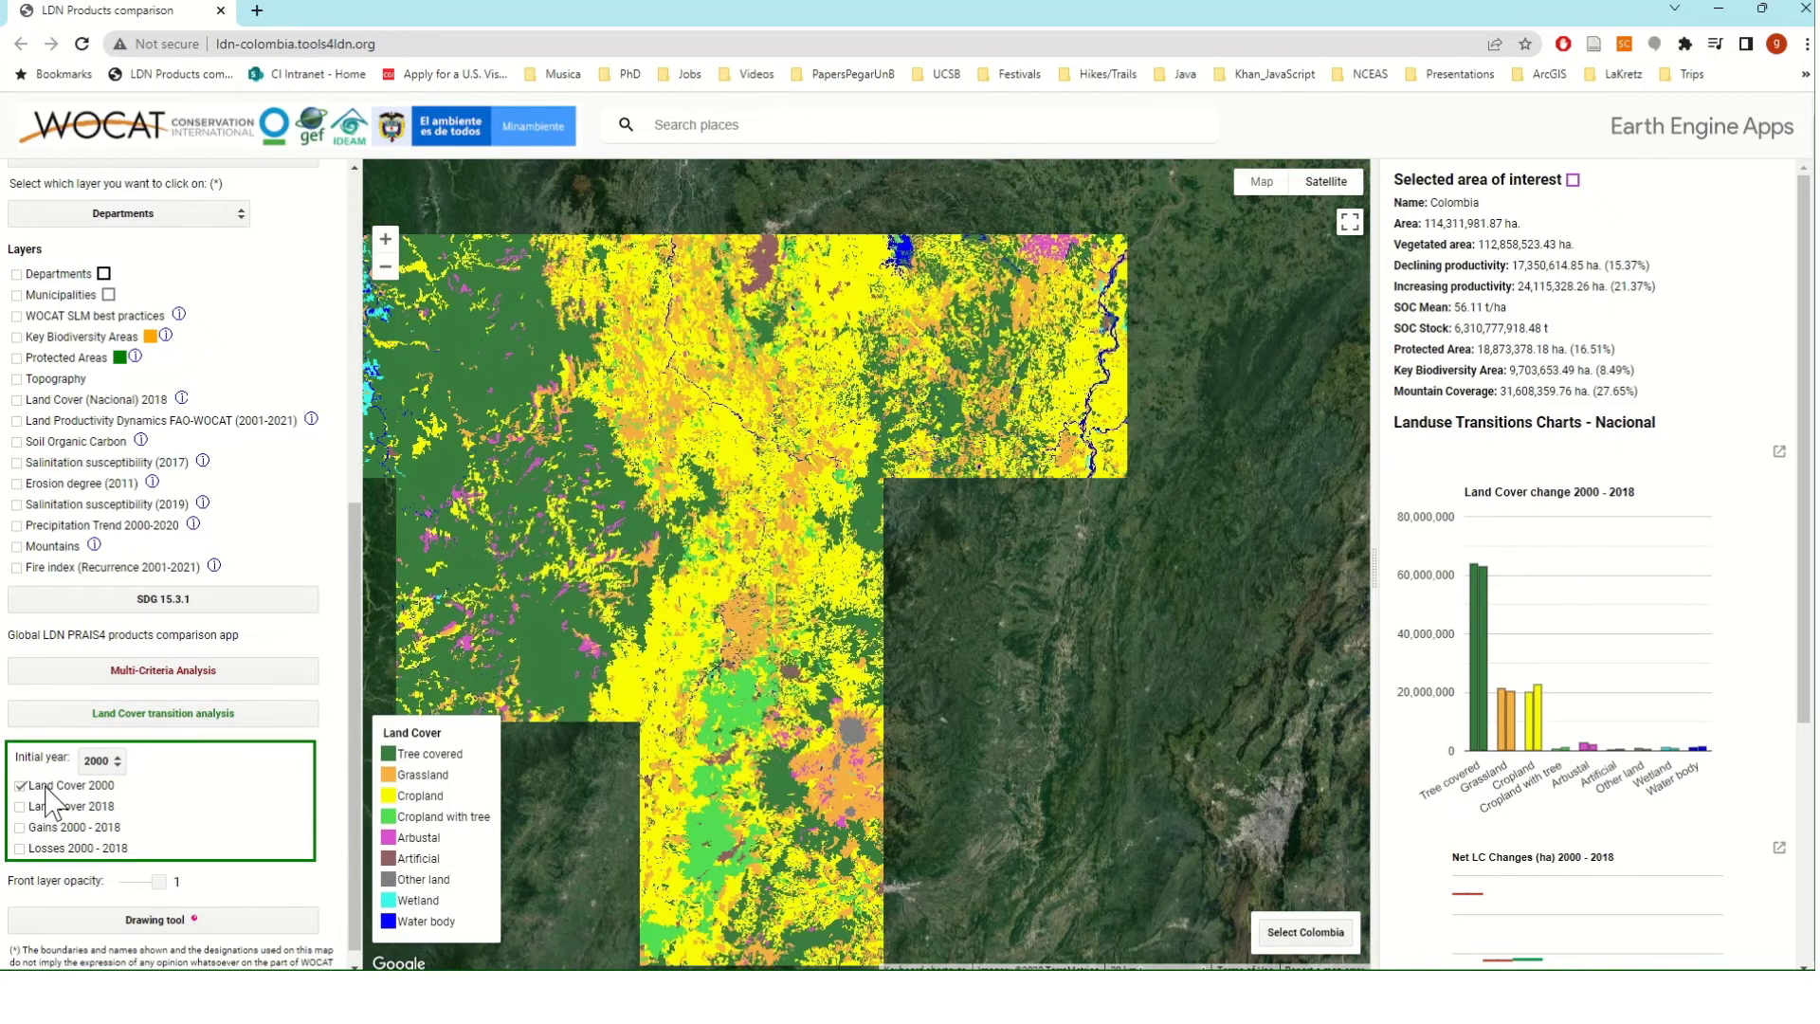
pyautogui.click(44, 808)
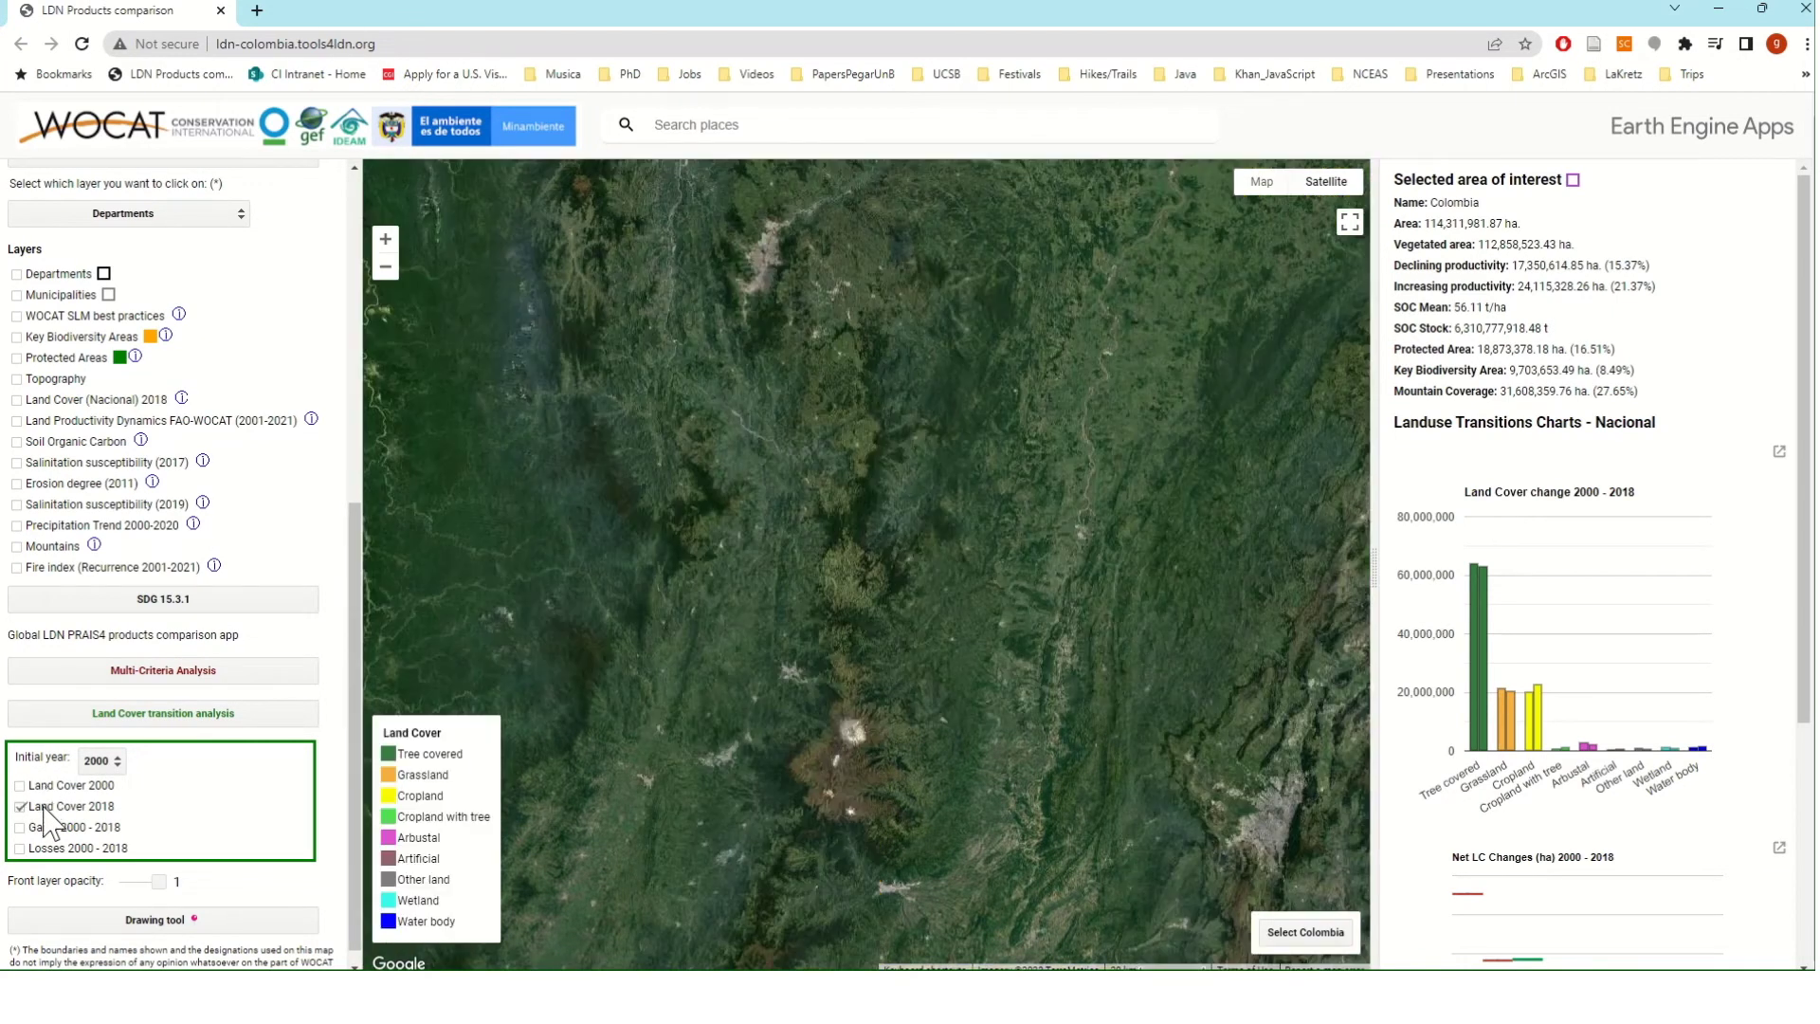
pyautogui.click(45, 807)
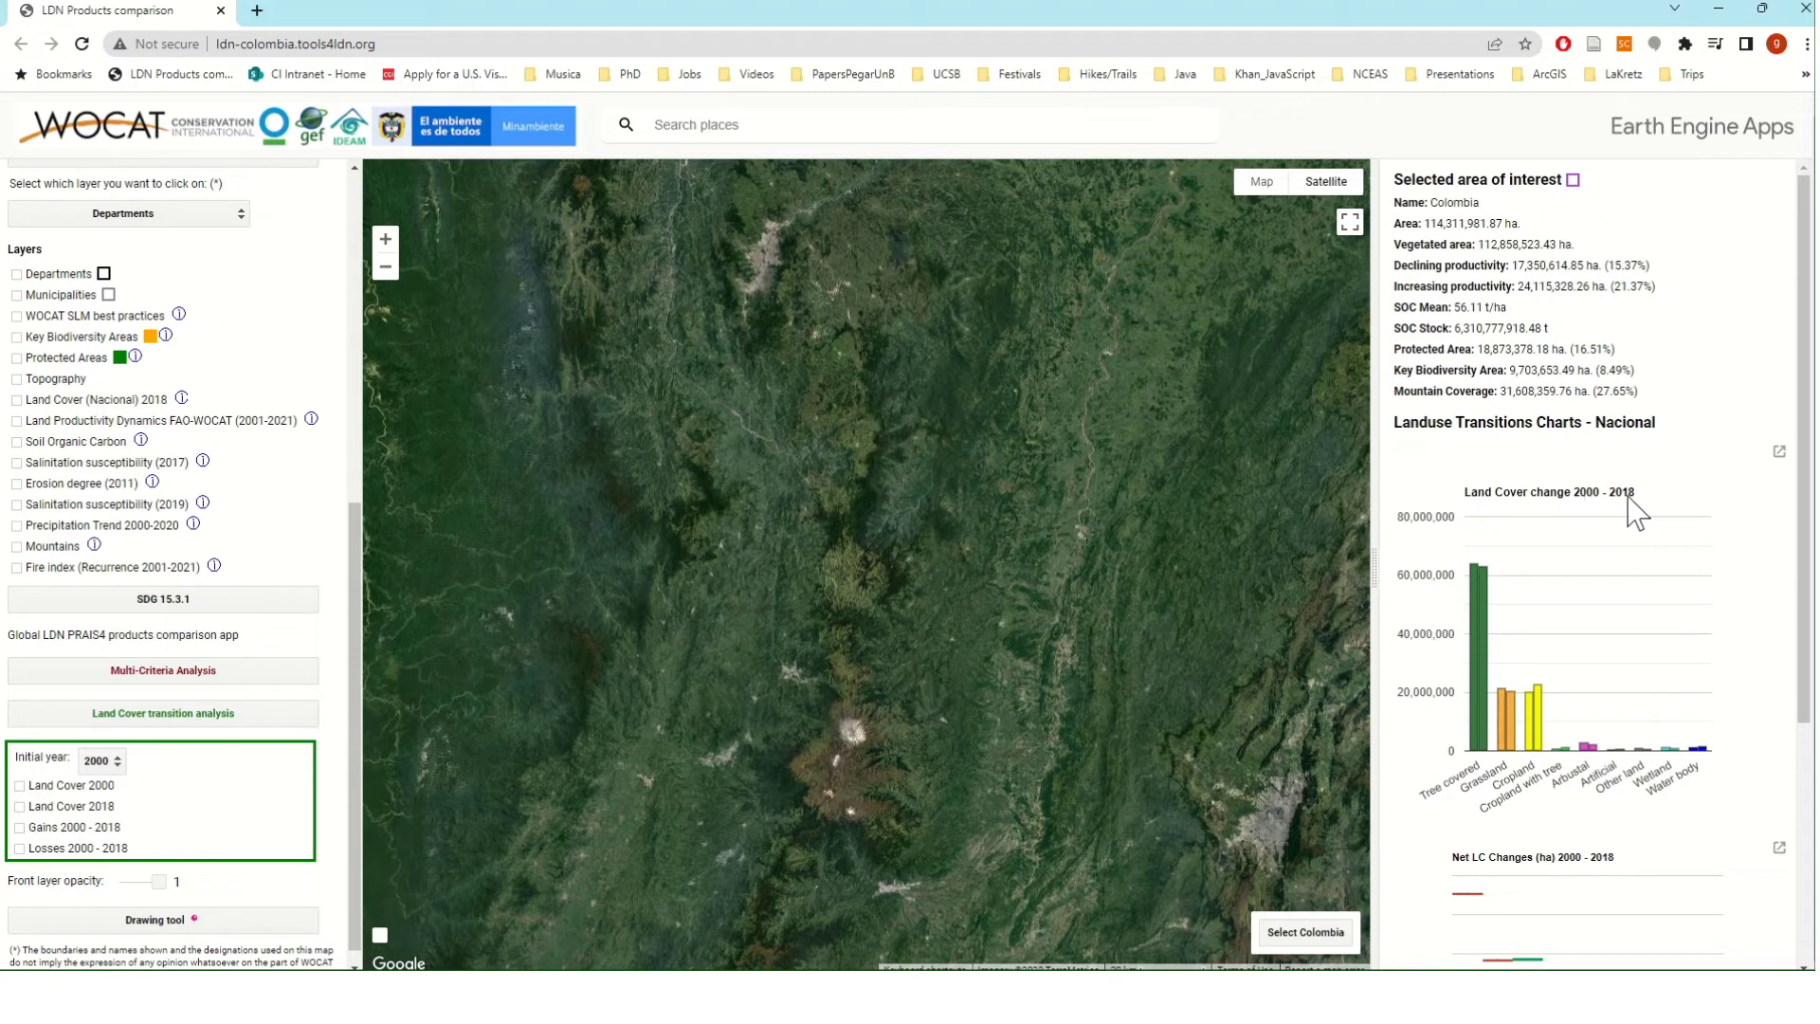
pyautogui.click(1778, 455)
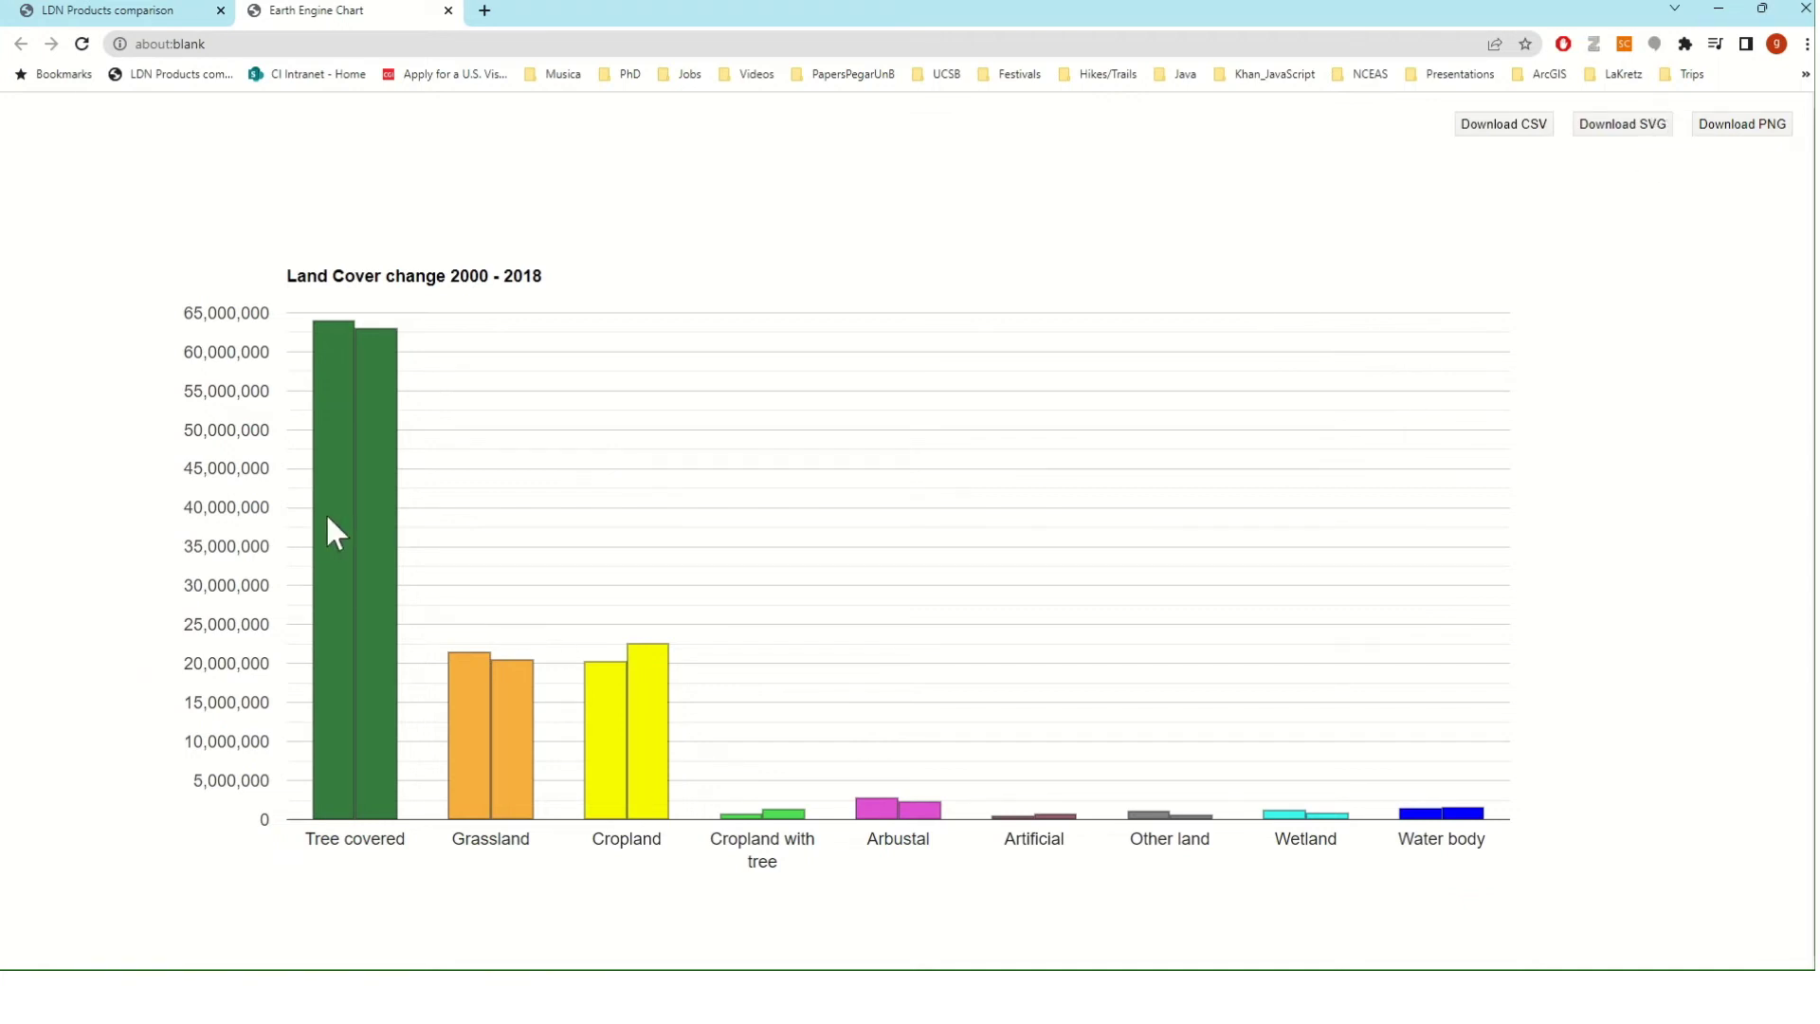
pyautogui.moveTo(331, 527)
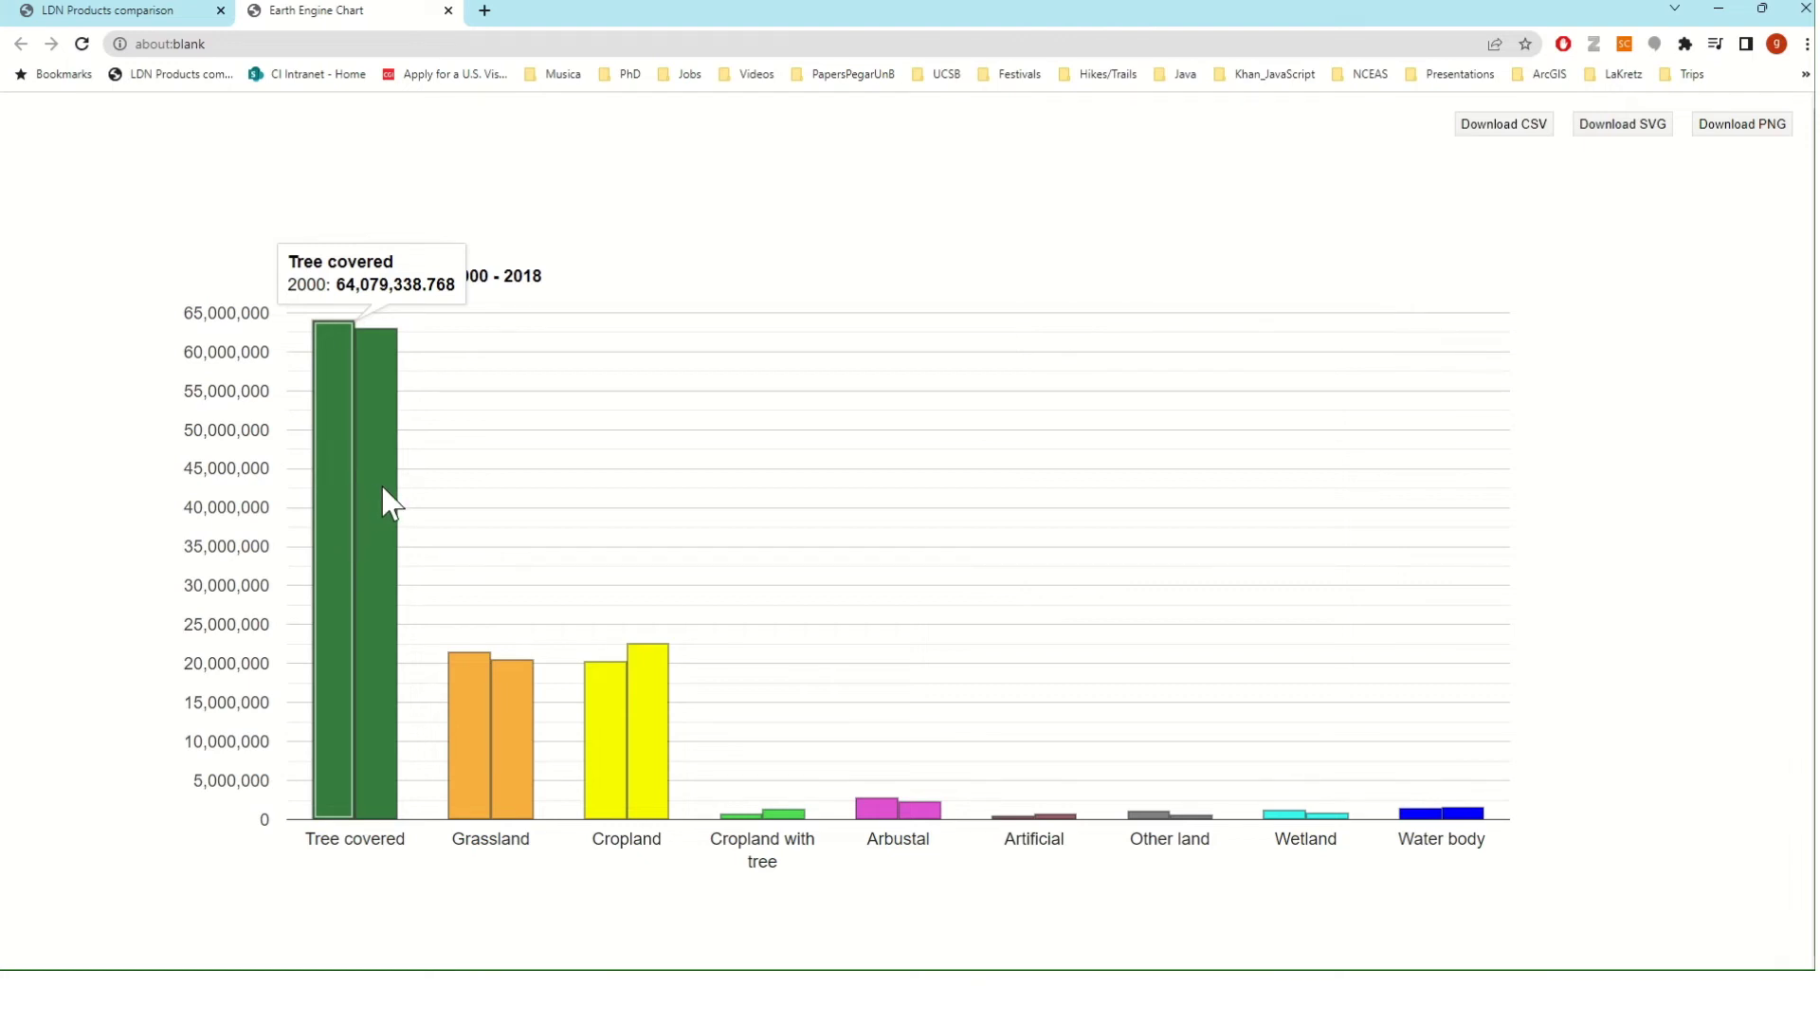
pyautogui.moveTo(384, 489)
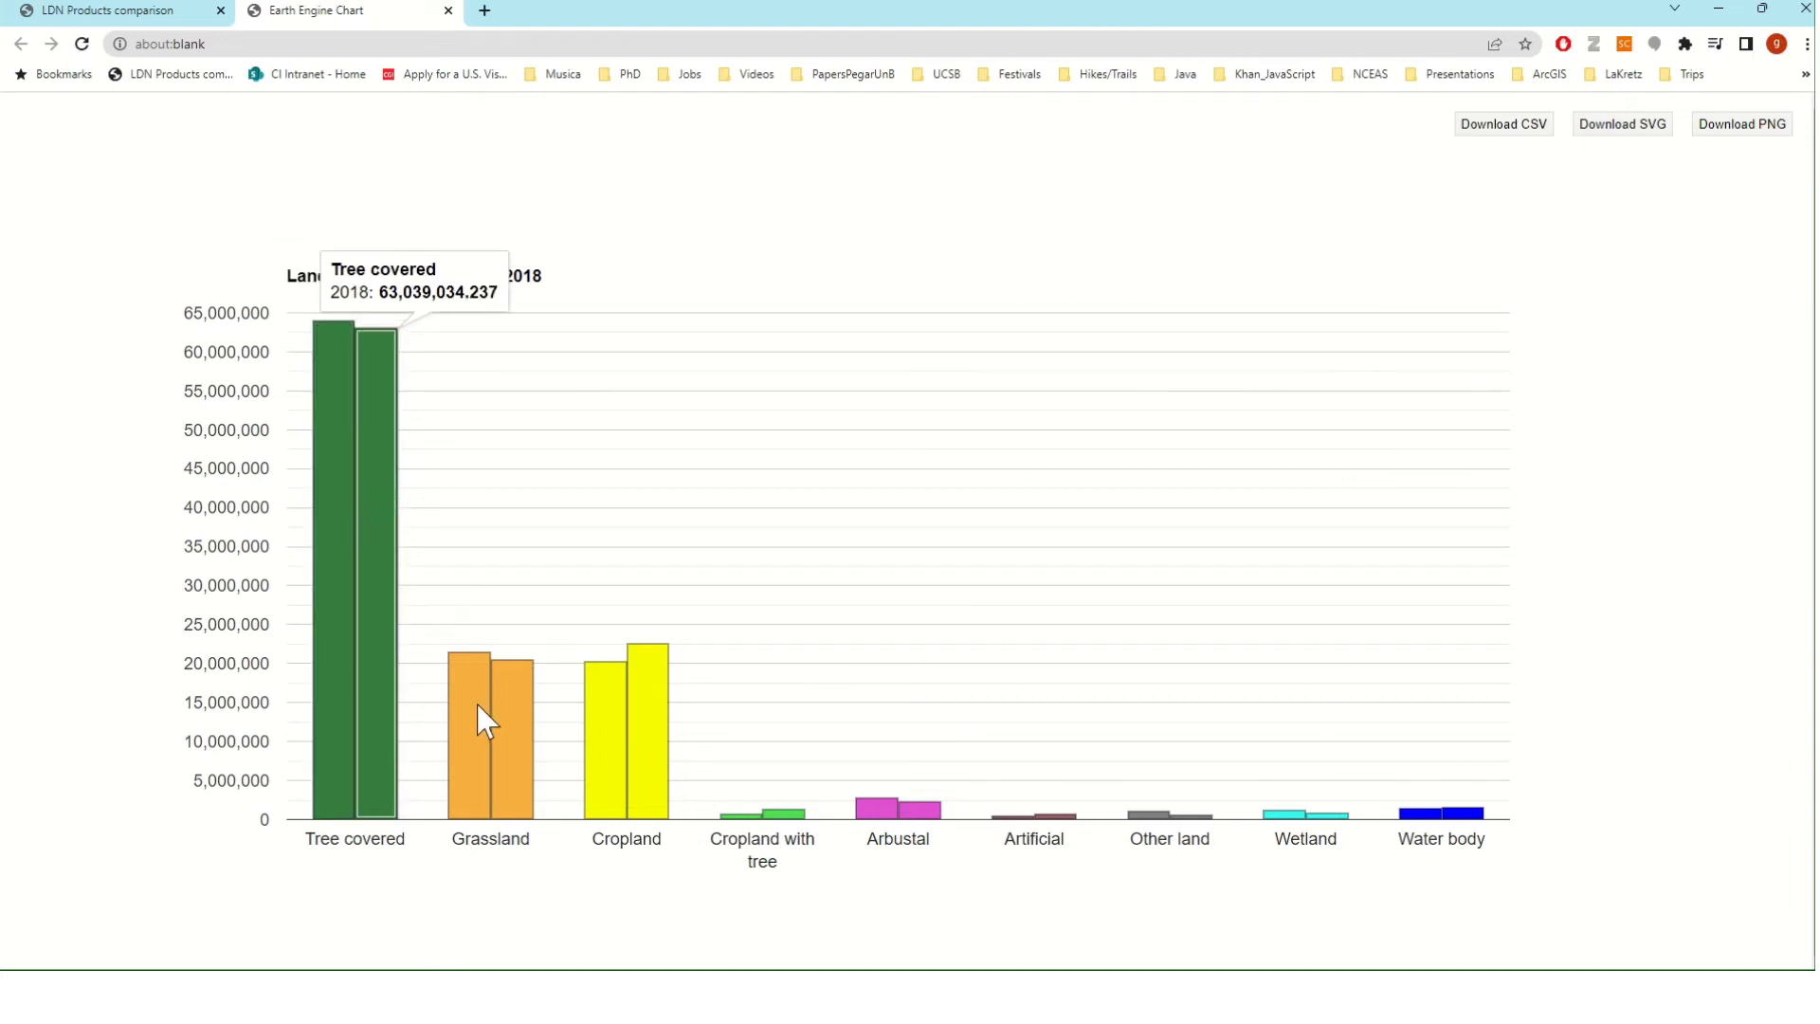
pyautogui.moveTo(476, 703)
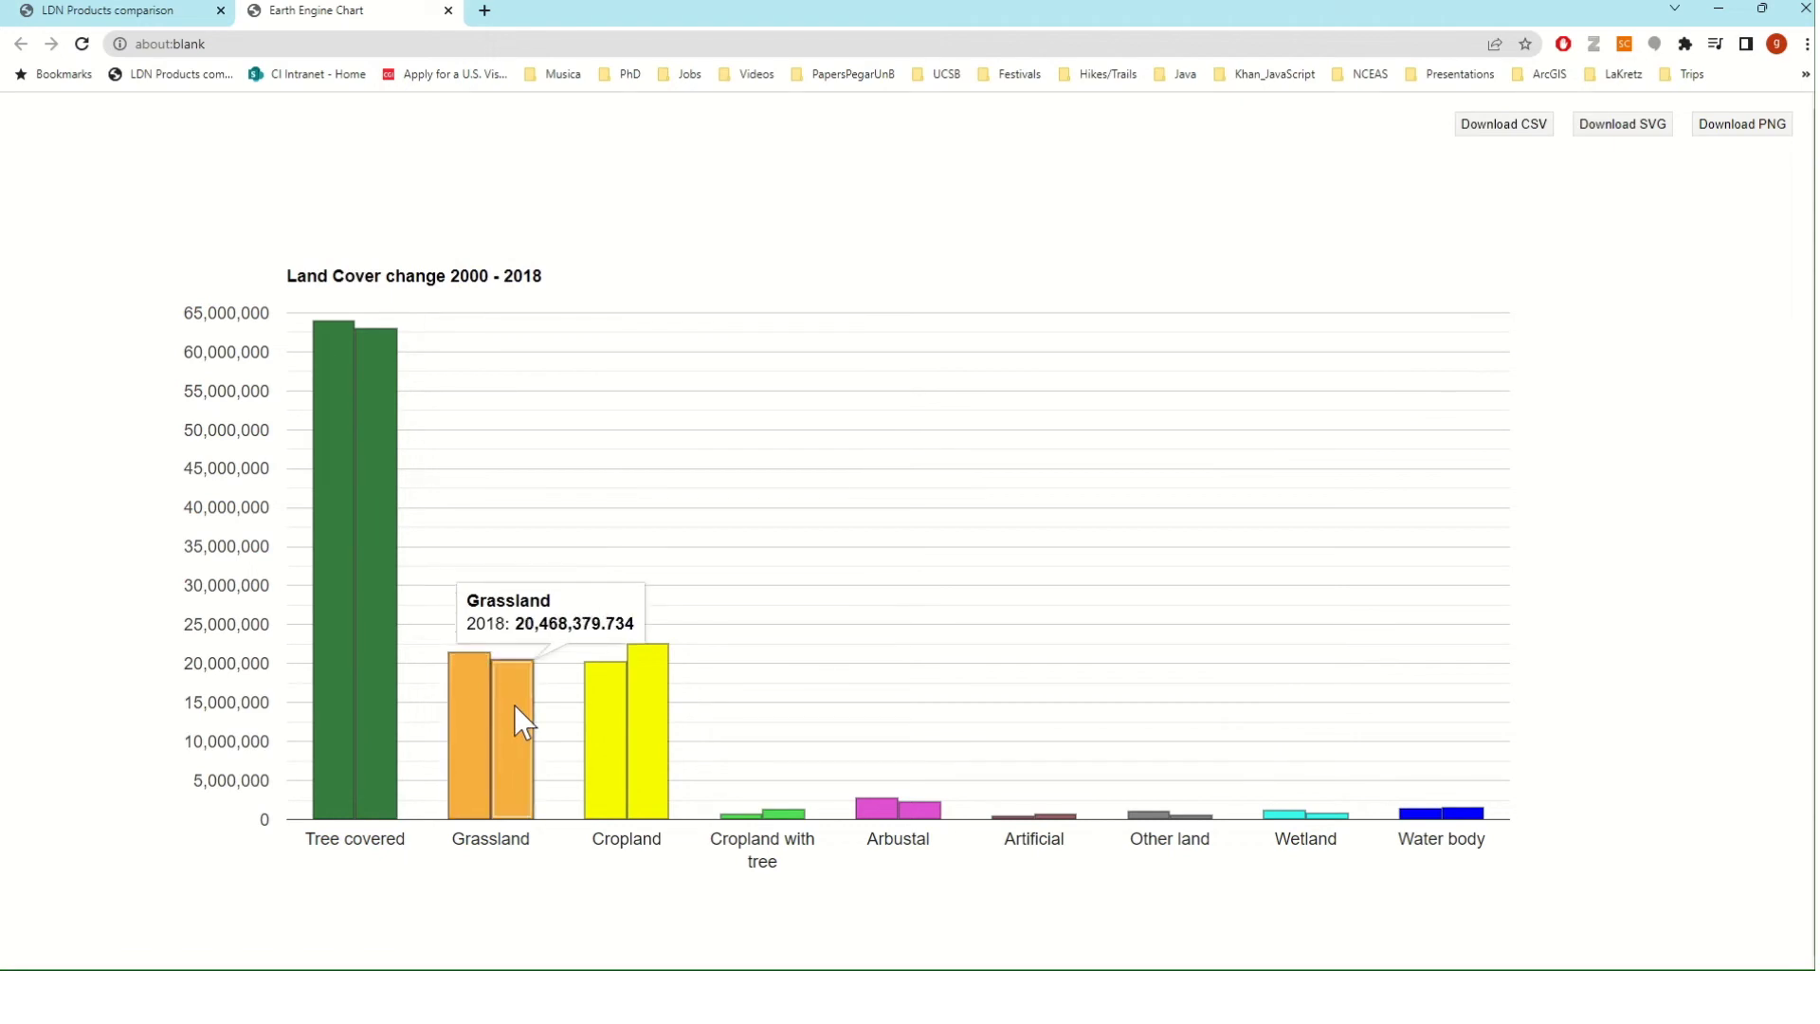
pyautogui.click(448, 11)
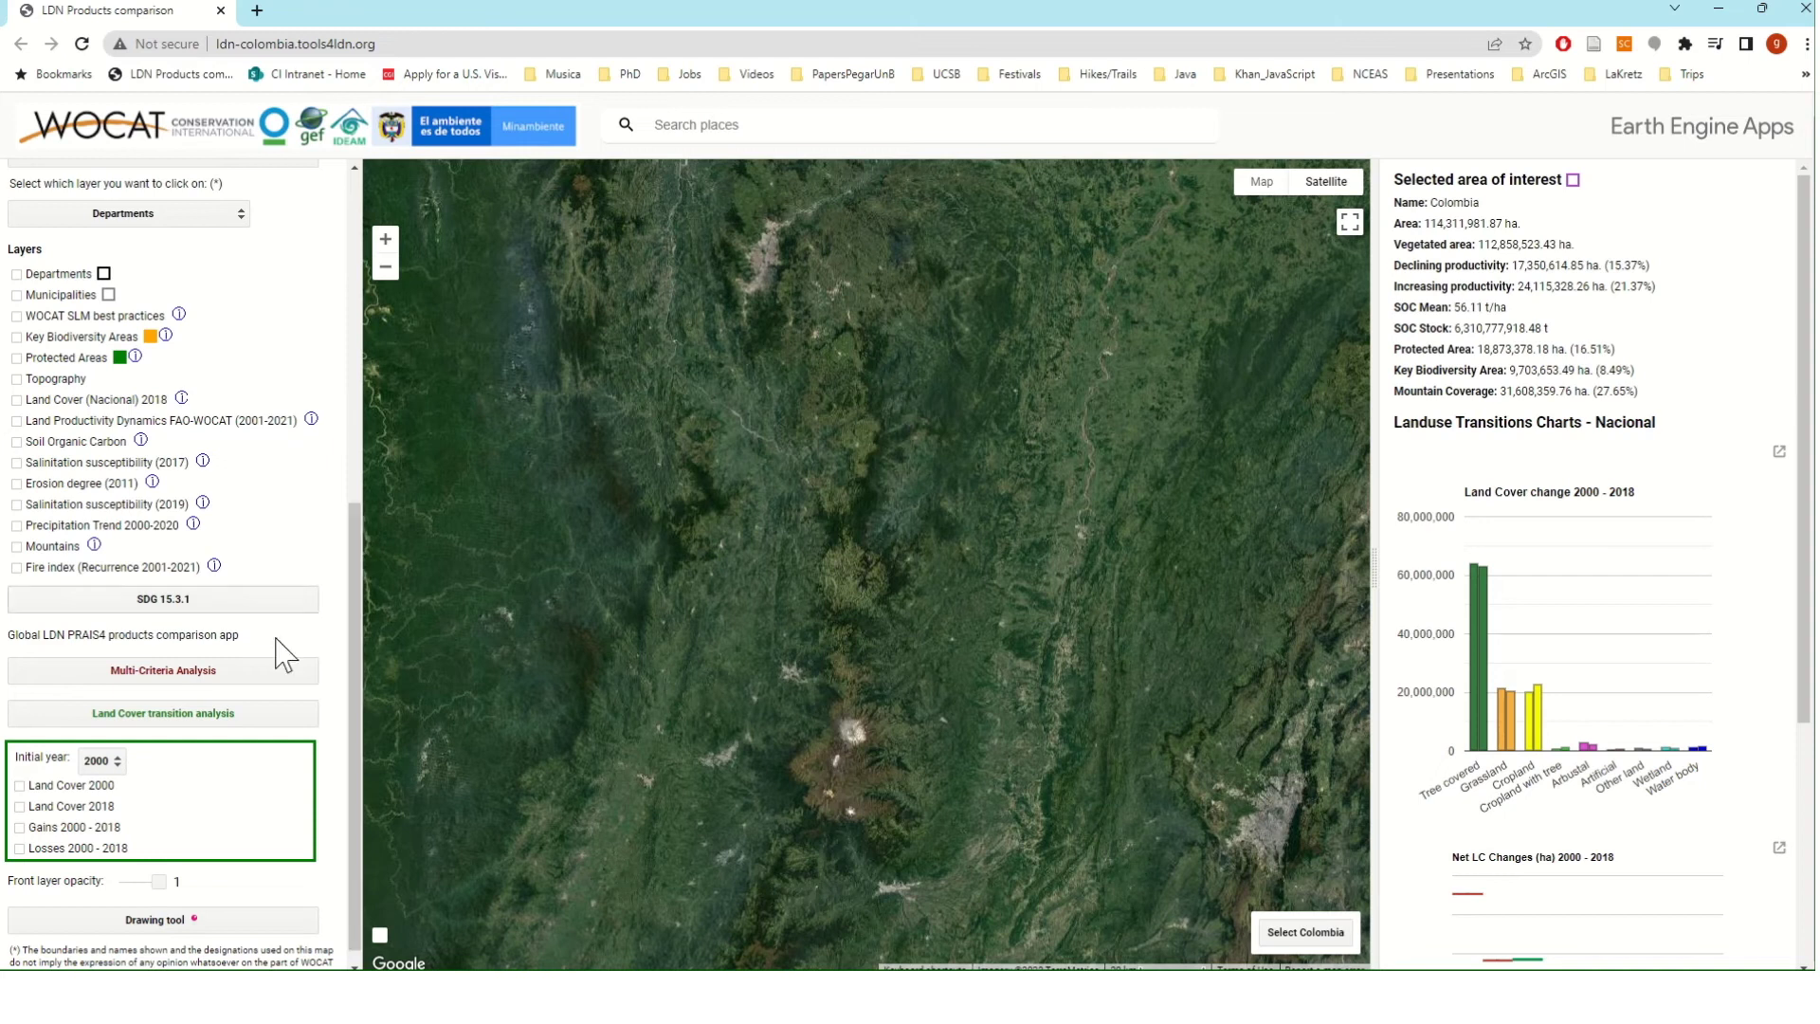
# - Expand SDG 15.3.1 and scroll the charts panel down to the Trends.Earth and FAO-WOCAT degradation charts
pyautogui.click(221, 603)
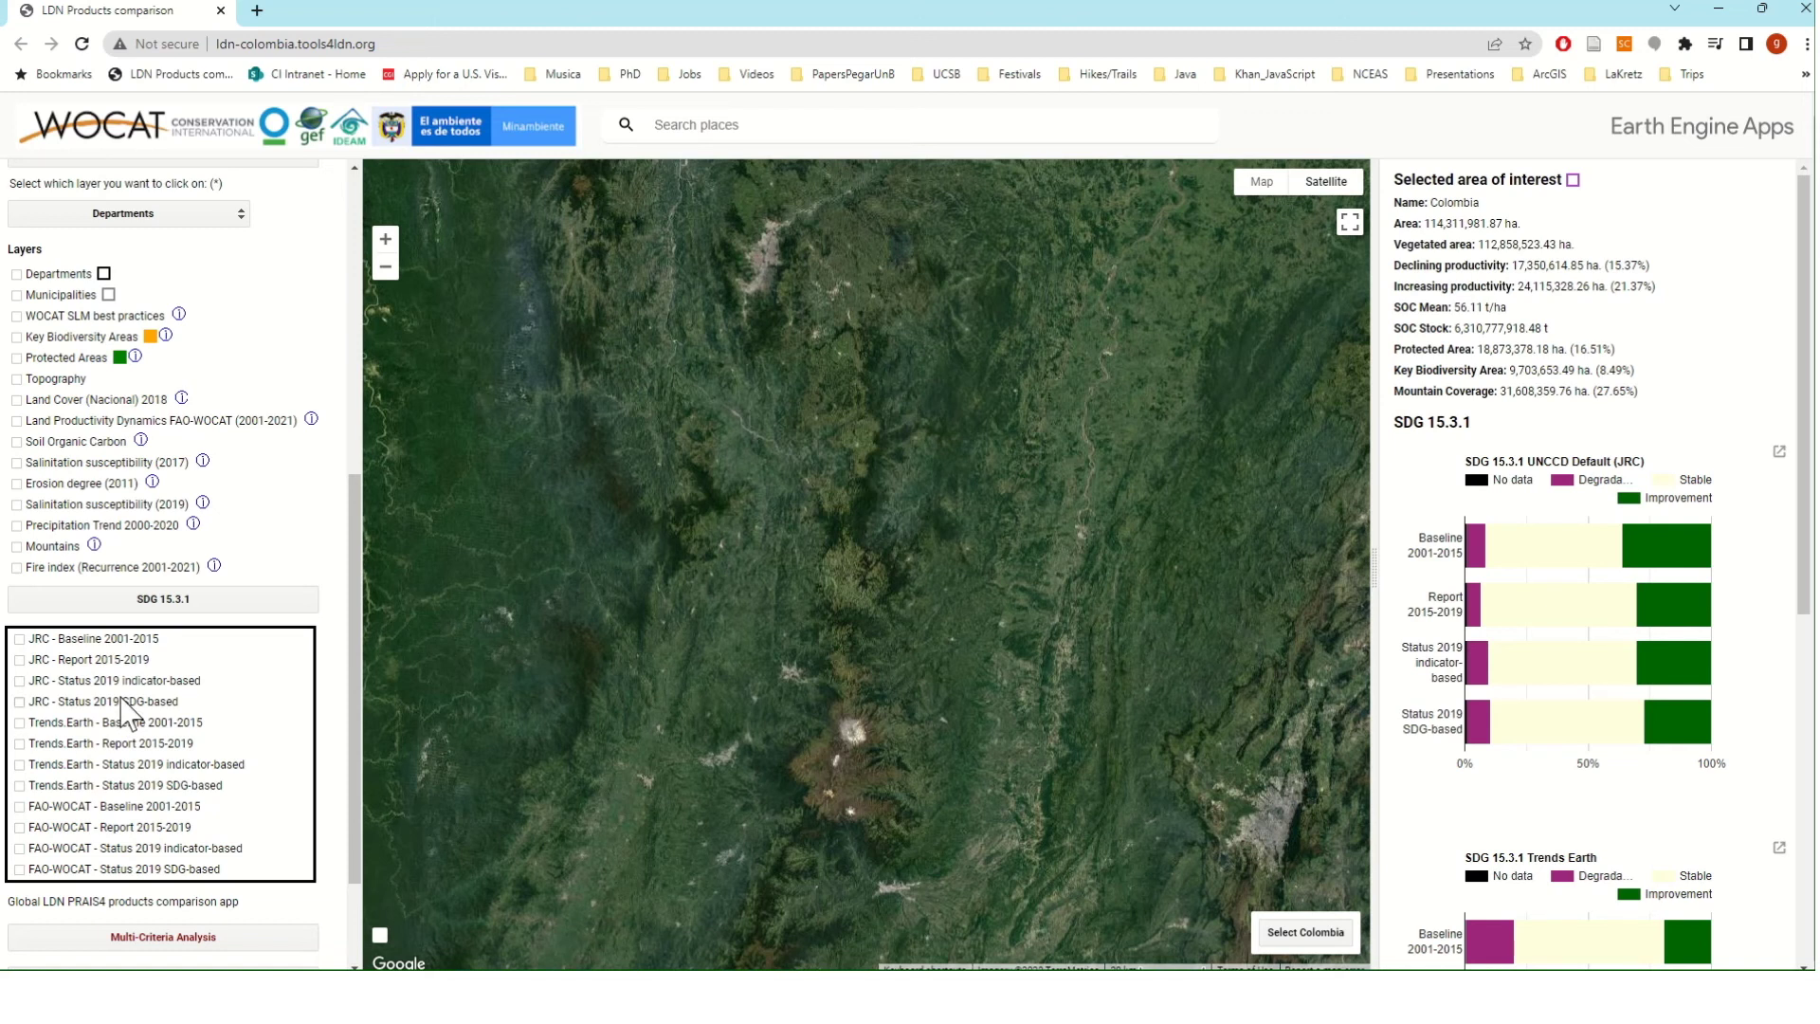
pyautogui.moveTo(1804, 375); pyautogui.dragTo(1799, 677)
pyautogui.moveTo(1587, 415)
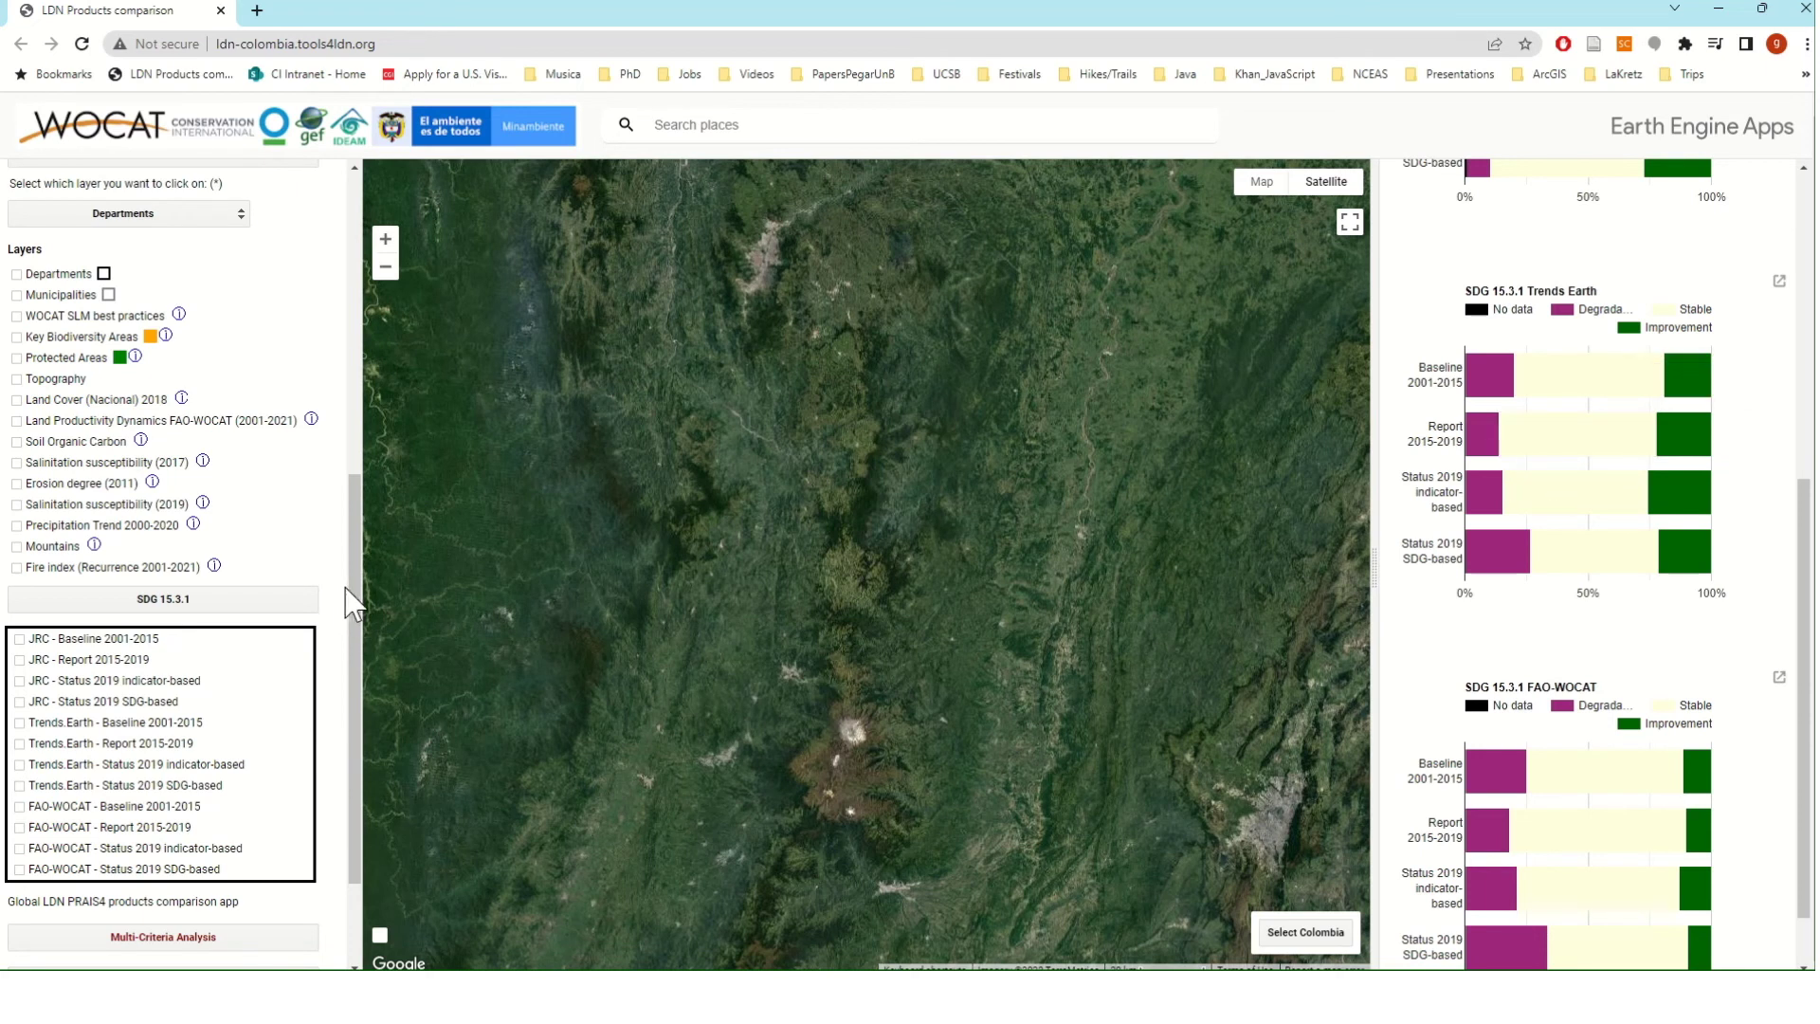
pyautogui.moveTo(350, 569); pyautogui.dragTo(358, 666)
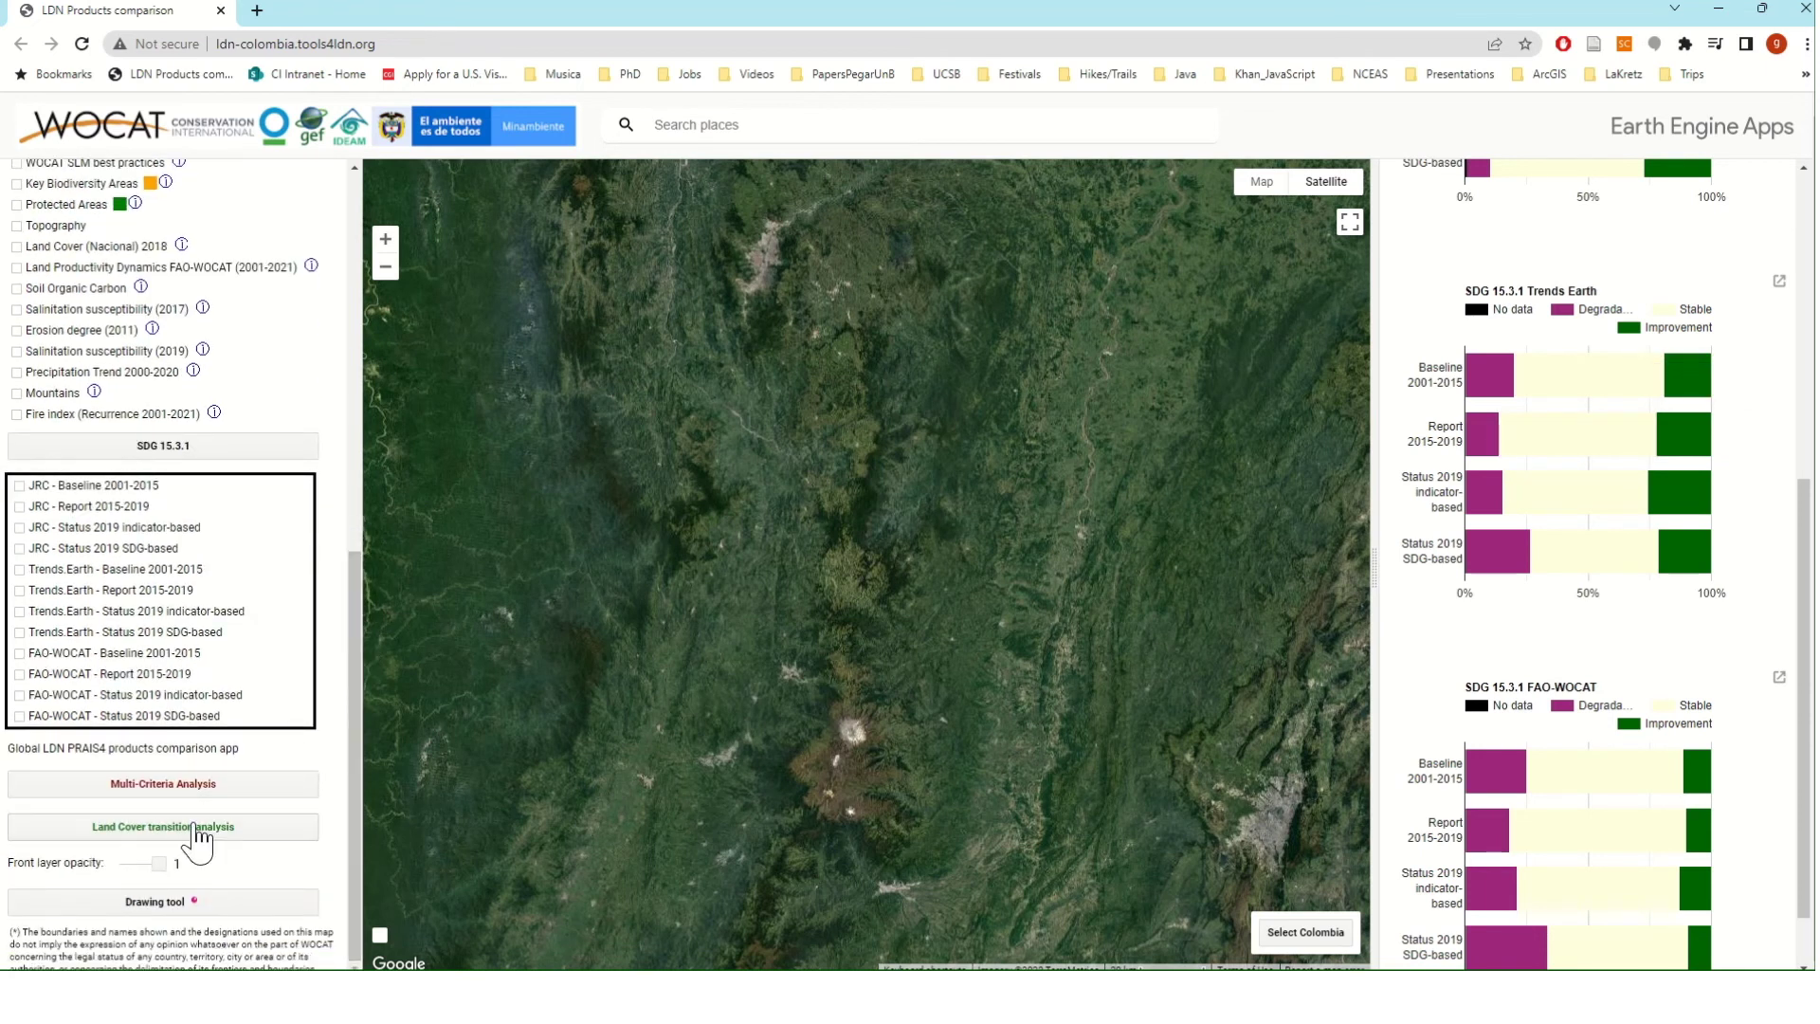
# - Reopen then close Multi-Criteria Analysis to remove its overlay, and scroll the panels back to the top
pyautogui.click(183, 791)
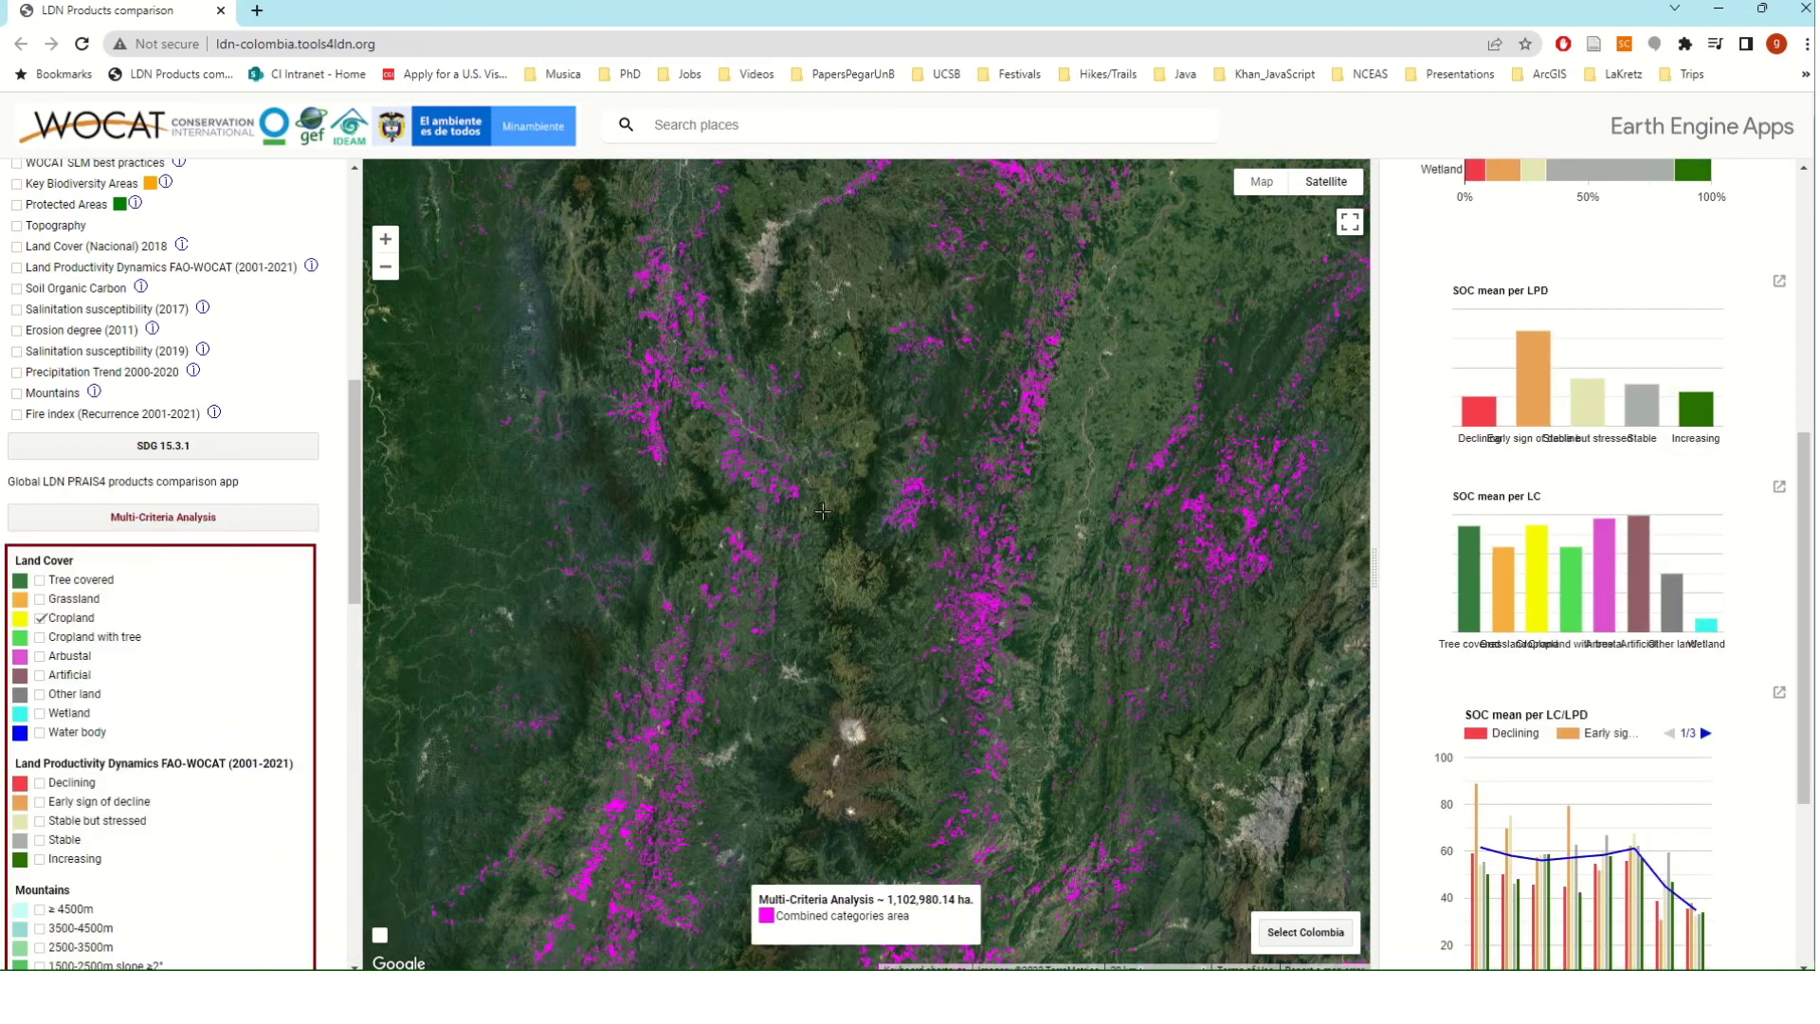
pyautogui.click(95, 519)
pyautogui.scroll(6, 1574, 573)
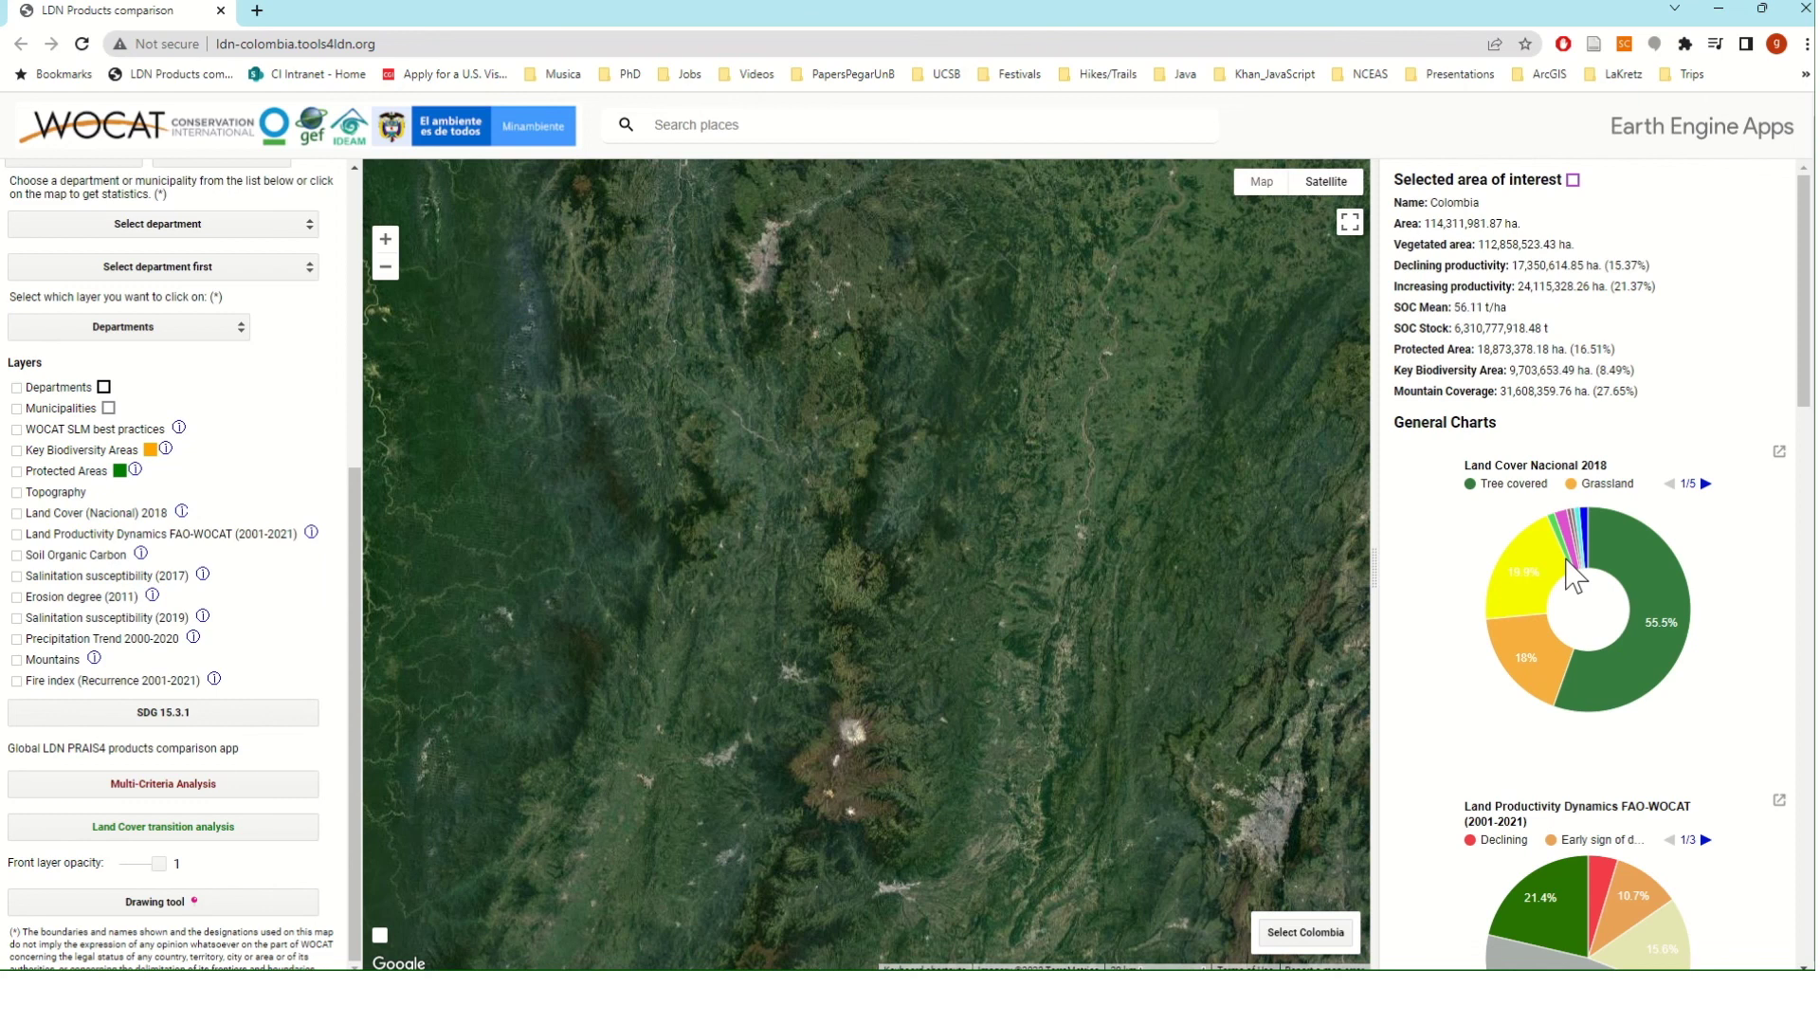
pyautogui.moveTo(355, 504); pyautogui.dragTo(343, 204)
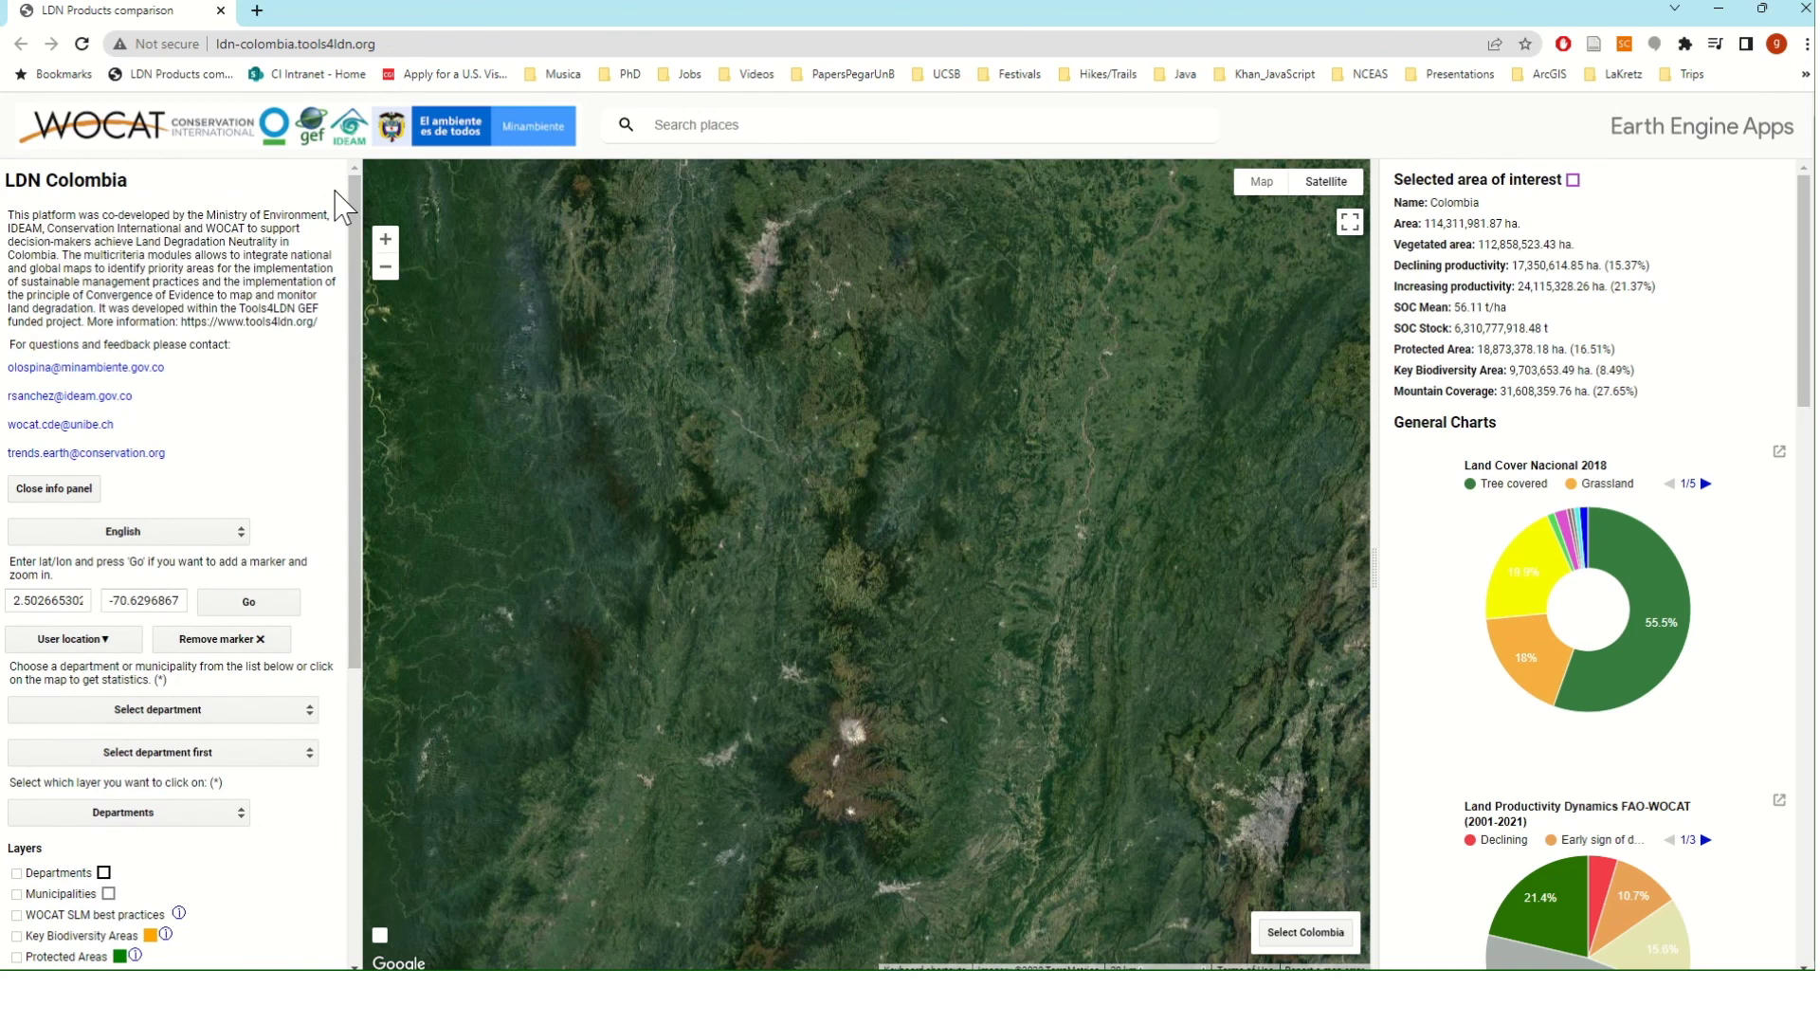